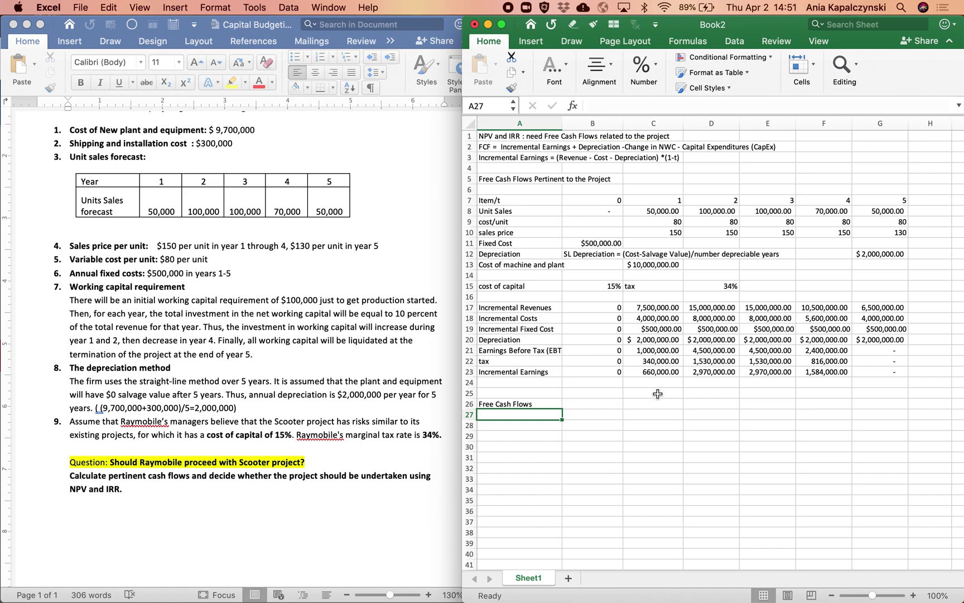
# Select A23:G23 and put an outside border around the Incremental Earnings row
pyautogui.click(533, 371)
pyautogui.press('shift+super+Right')
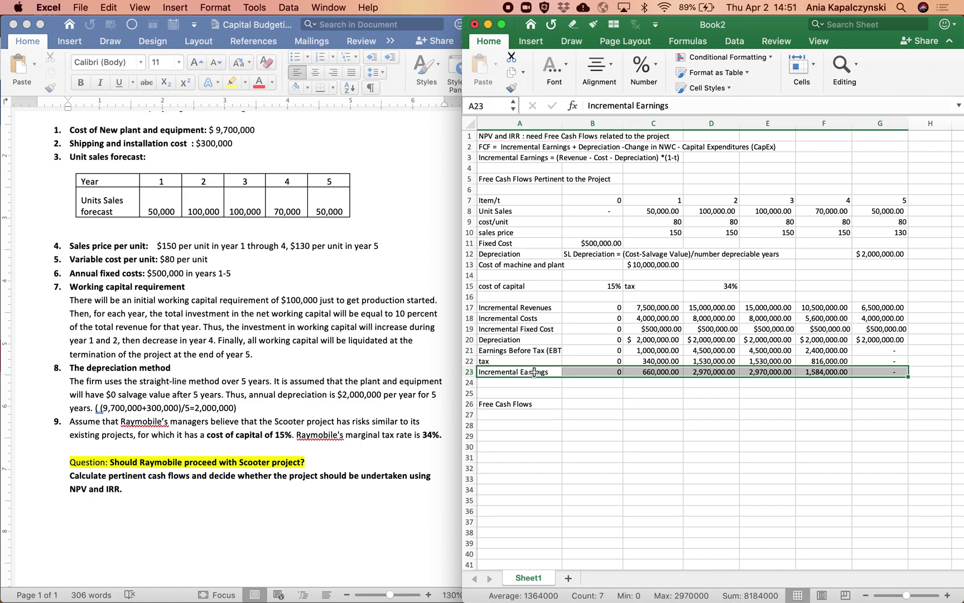
pyautogui.moveTo(464, 40); pyautogui.dragTo(366, 31)
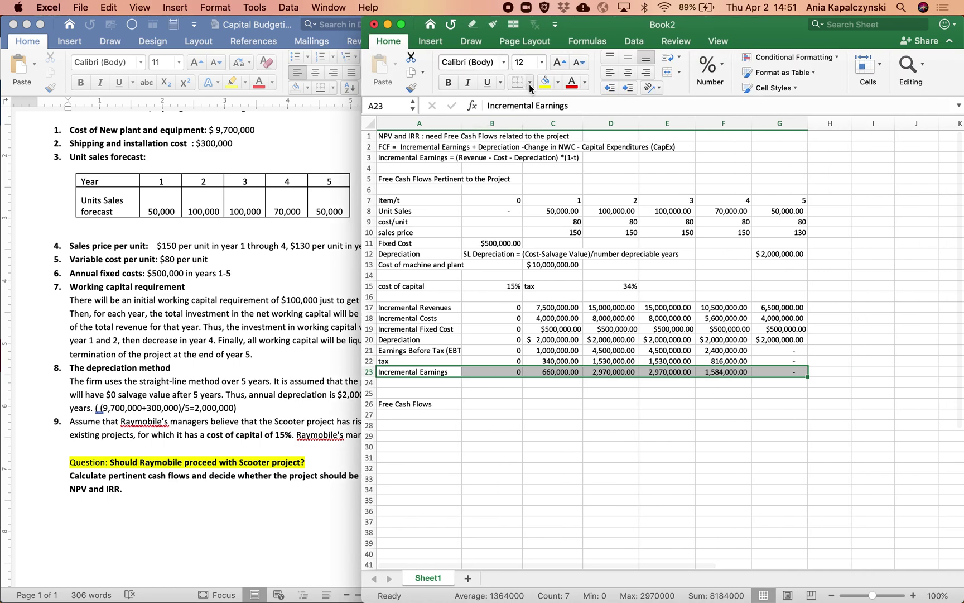
pyautogui.click(530, 84)
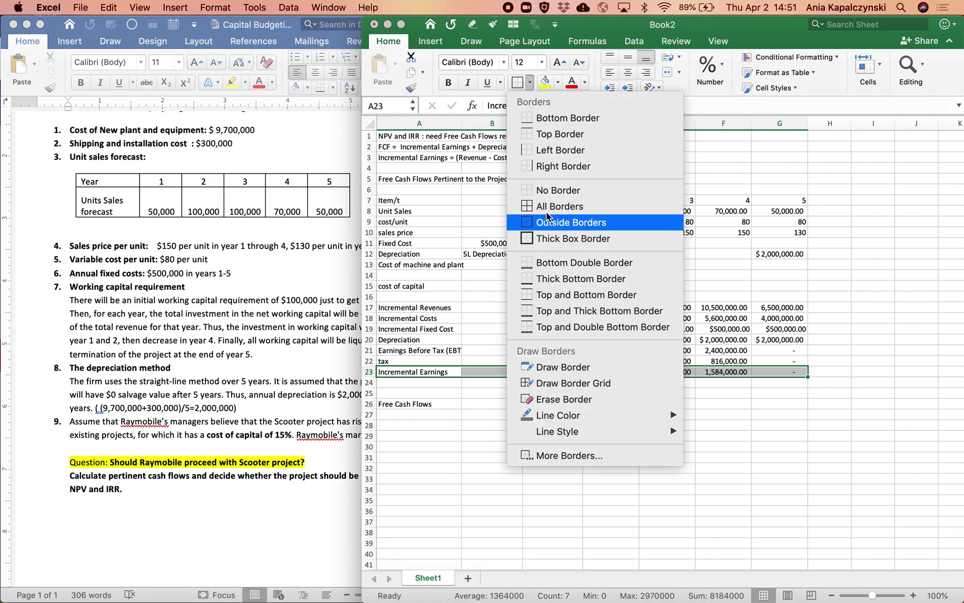
pyautogui.click(555, 222)
# Fill the Incremental Earnings row with light blue-grey
pyautogui.click(557, 82)
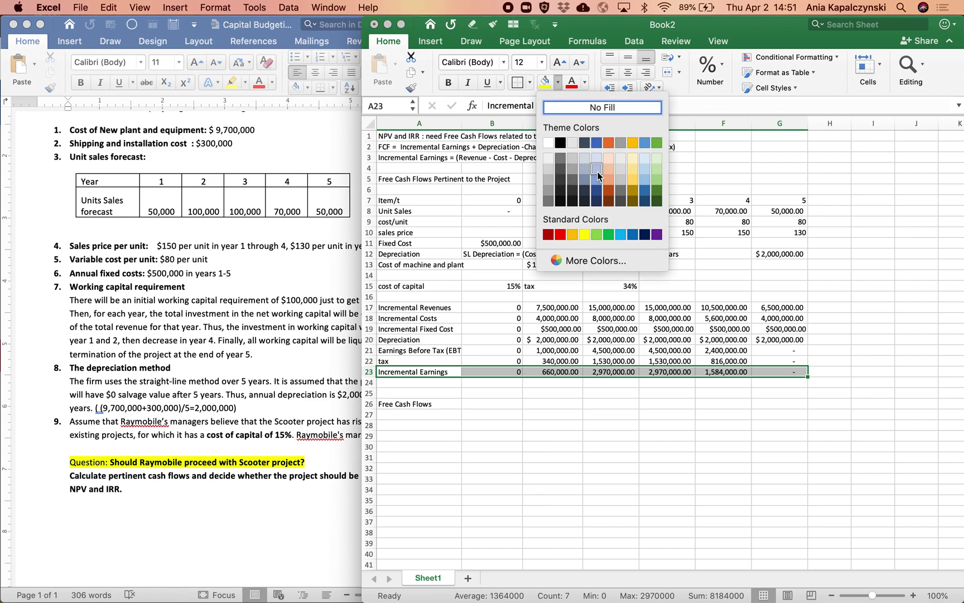
pyautogui.click(600, 168)
pyautogui.click(612, 415)
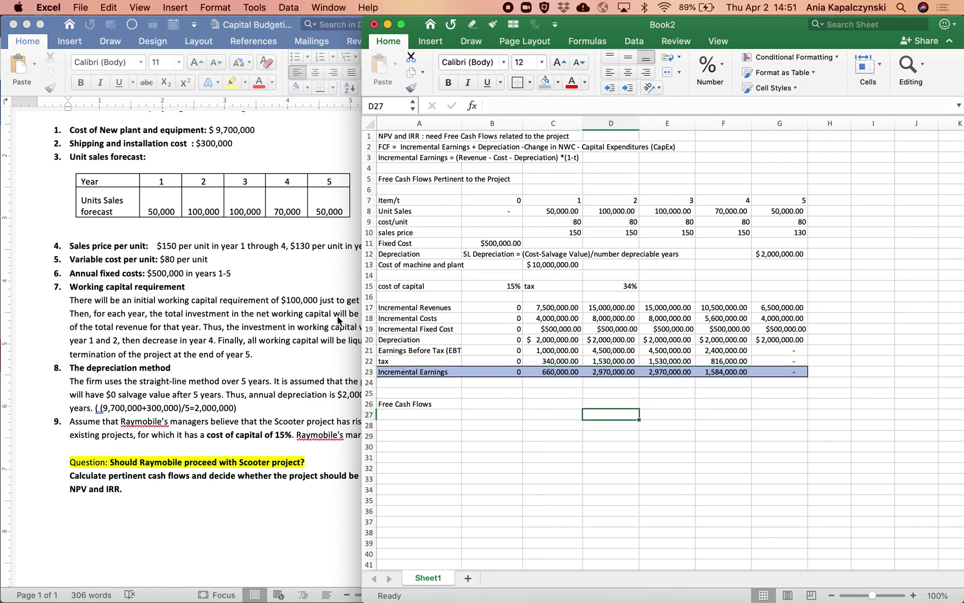
pyautogui.moveTo(363, 323); pyautogui.dragTo(480, 324)
# Enter '+Depreciation' as a text label in A28, fixing the typo
pyautogui.click(524, 416)
pyautogui.press('Return')
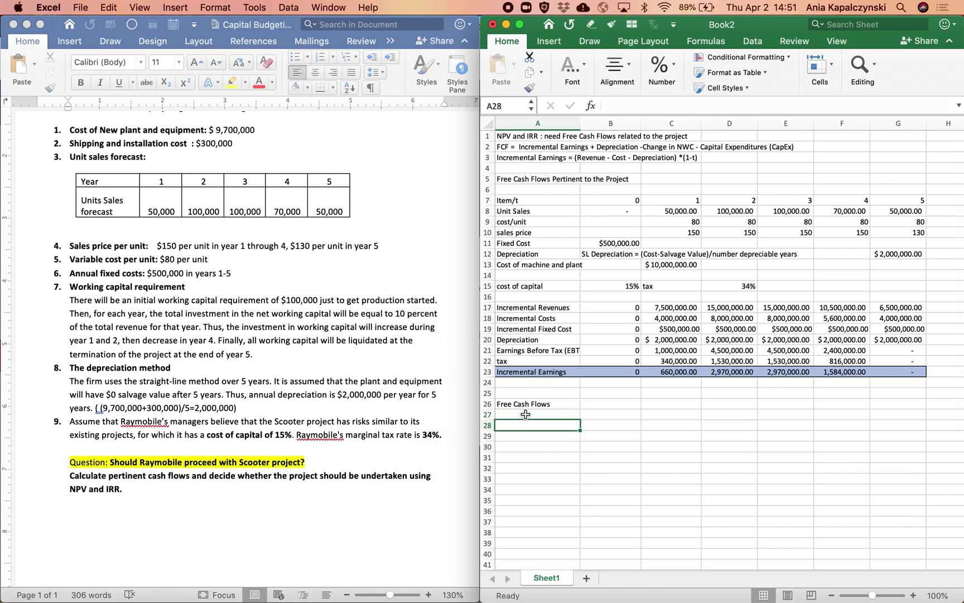
pyautogui.write('+')
pyautogui.write('Dep')
pyautogui.write('reciaito')
pyautogui.write('n')
pyautogui.press('BackSpace')
pyautogui.press('BackSpace')
pyautogui.press('BackSpace')
pyautogui.press('BackSpace')
pyautogui.write('tion')
pyautogui.press('Return')
pyautogui.press('Right')
pyautogui.press('Up')
pyautogui.press('Left')
pyautogui.click(610, 106)
pyautogui.write('=')
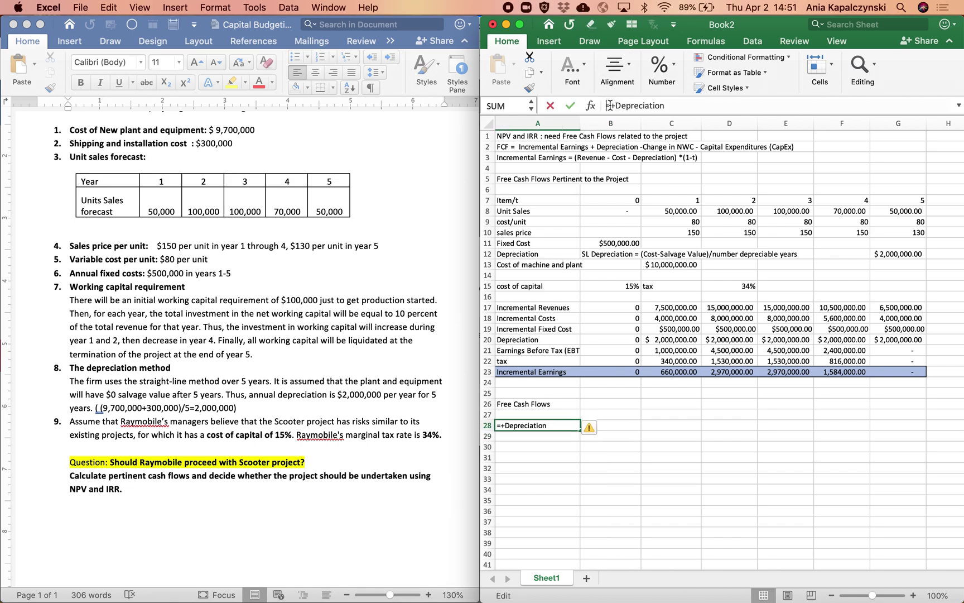
pyautogui.click(608, 106)
pyautogui.write("'")
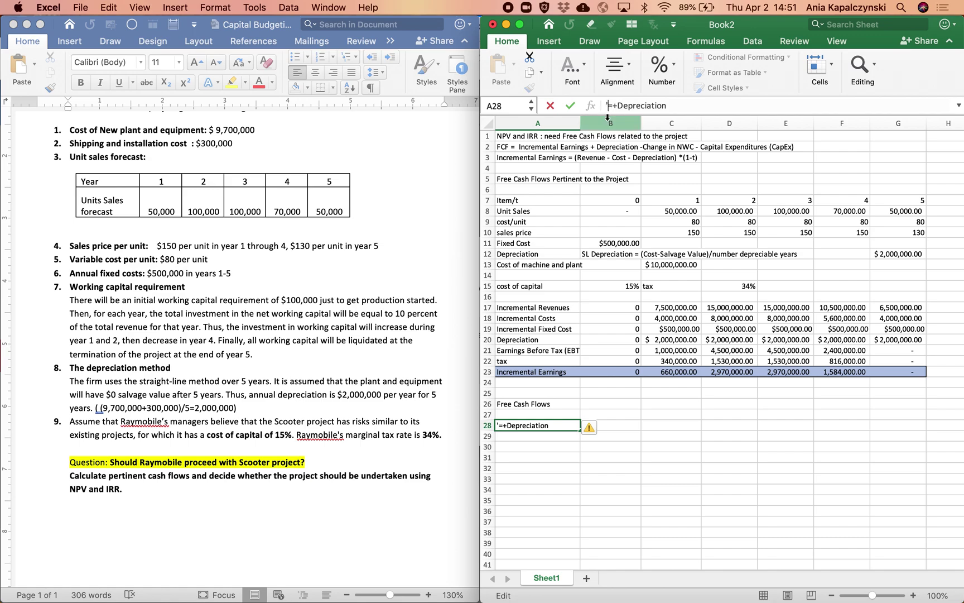
pyautogui.press('Tab')
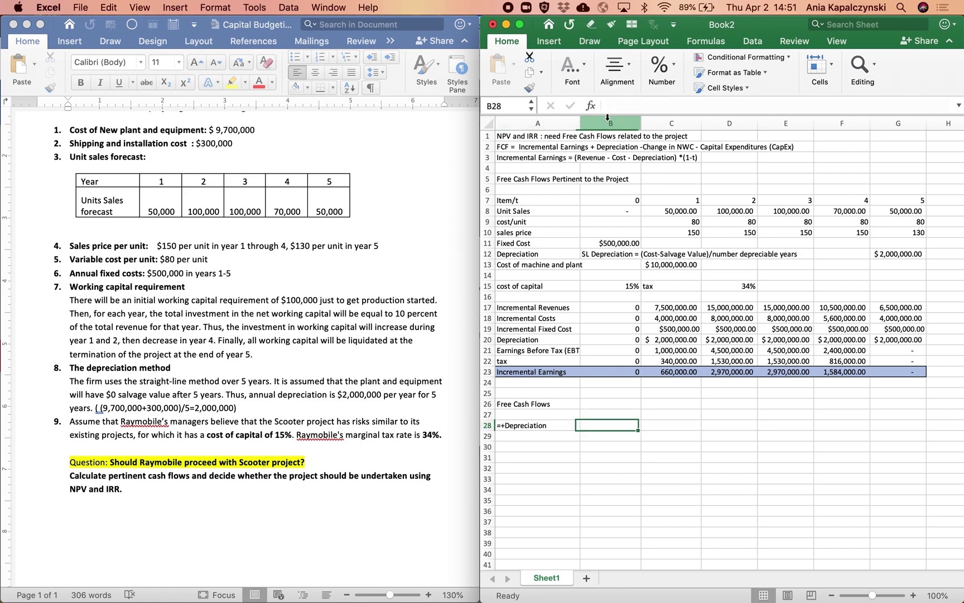
# Link B28 to =B20 and fill it across to G28, giving $2,000,000.00 for years 1–5
pyautogui.write('=')
pyautogui.click(599, 344)
pyautogui.press('Return')
pyautogui.click(614, 426)
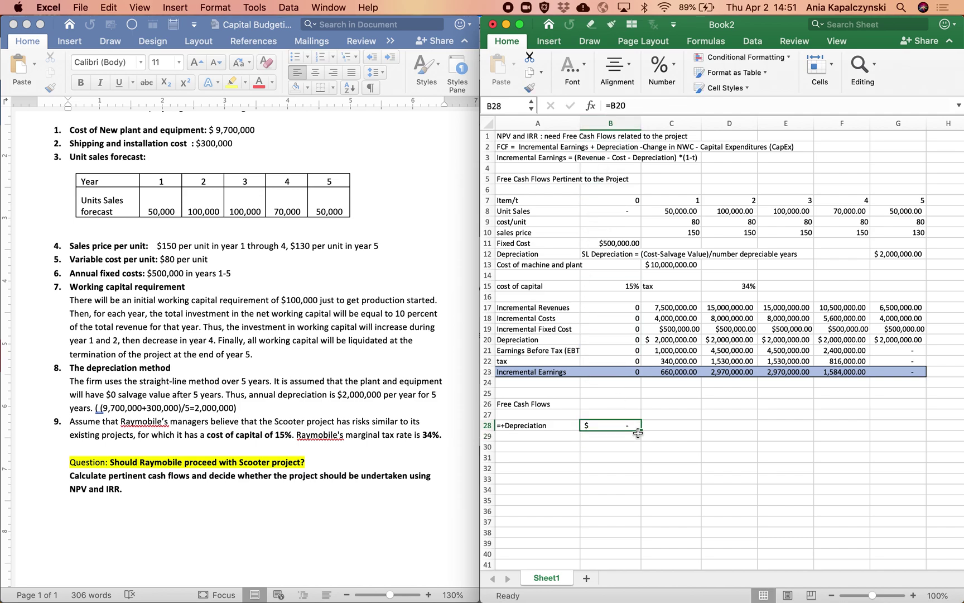
pyautogui.moveTo(641, 434); pyautogui.dragTo(900, 442)
pyautogui.click(601, 467)
pyautogui.click(545, 436)
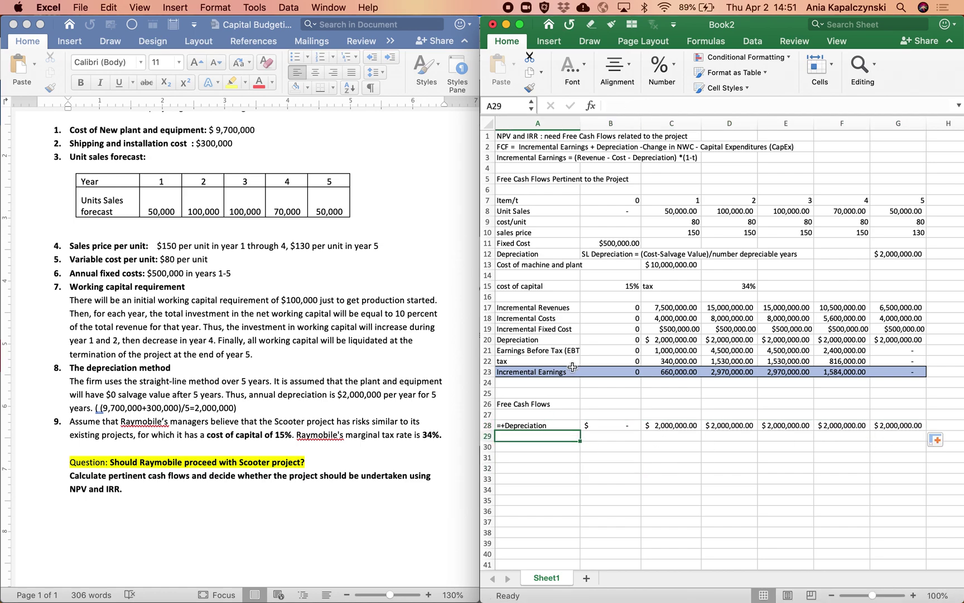
# Enter the '-Change in NWC' label in A30 and 'Net Working Capital' in A29
pyautogui.press('Down')
pyautogui.write('=')
pyautogui.press('BackSpace')
pyautogui.write("'=-Cha")
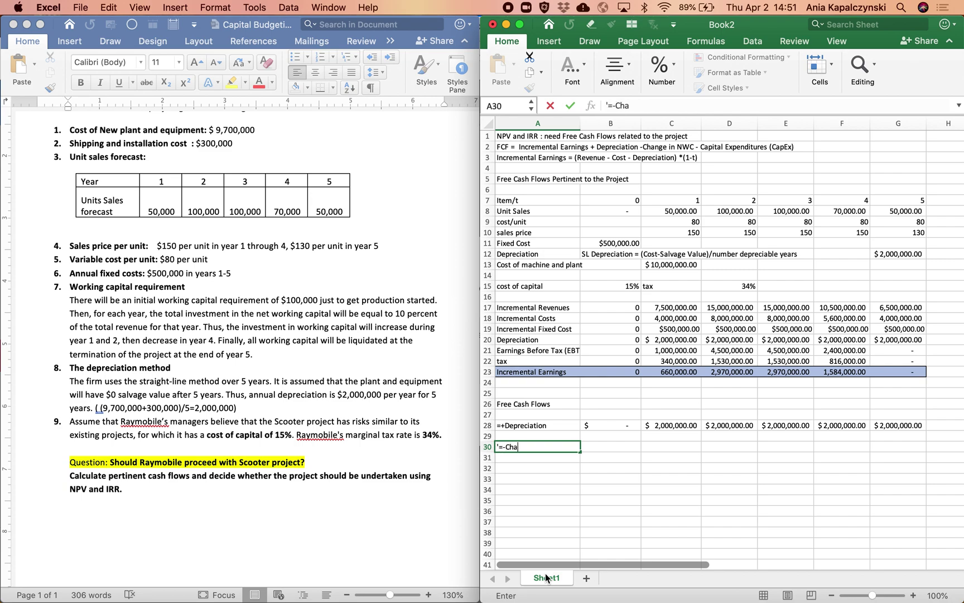
pyautogui.write('nge in NWC')
pyautogui.press('Return')
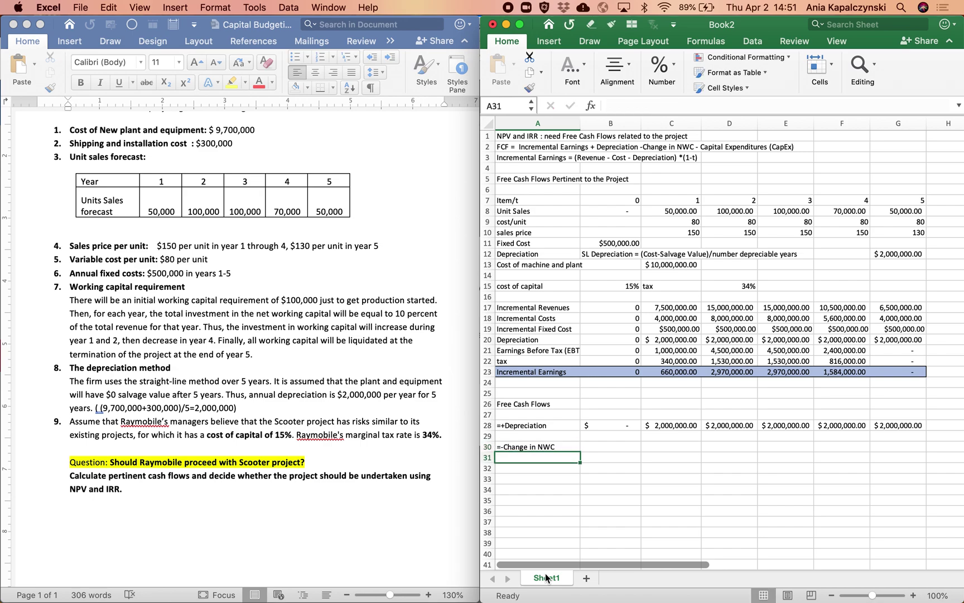
pyautogui.press('Up')
pyautogui.press('Up')
pyautogui.write('N')
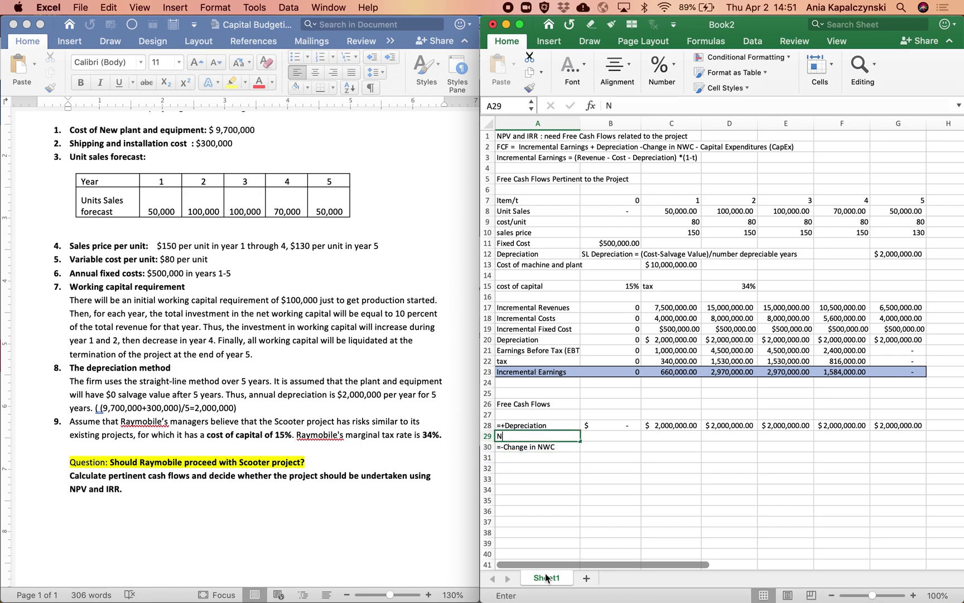
pyautogui.write('et Working')
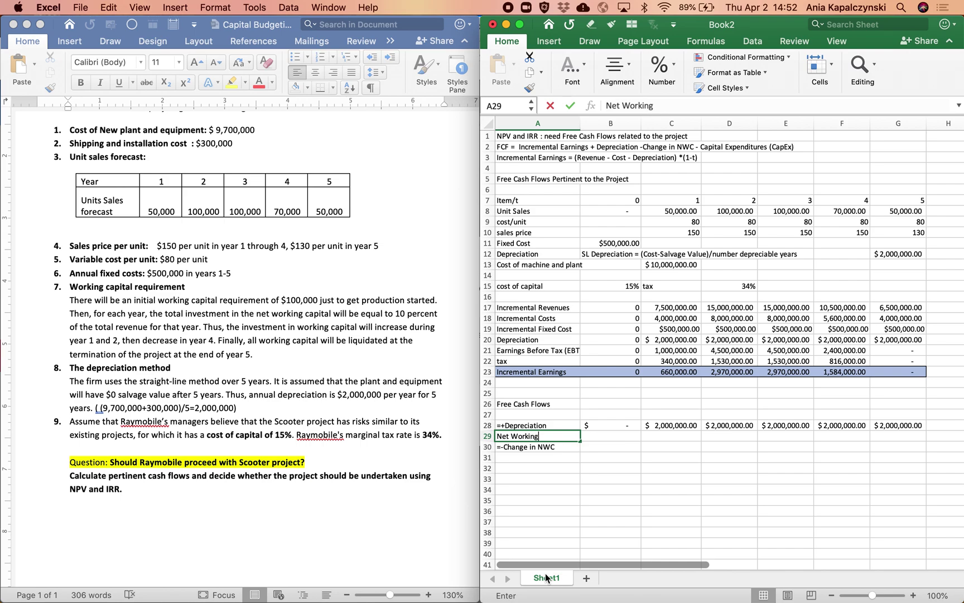
pyautogui.write(' Capital')
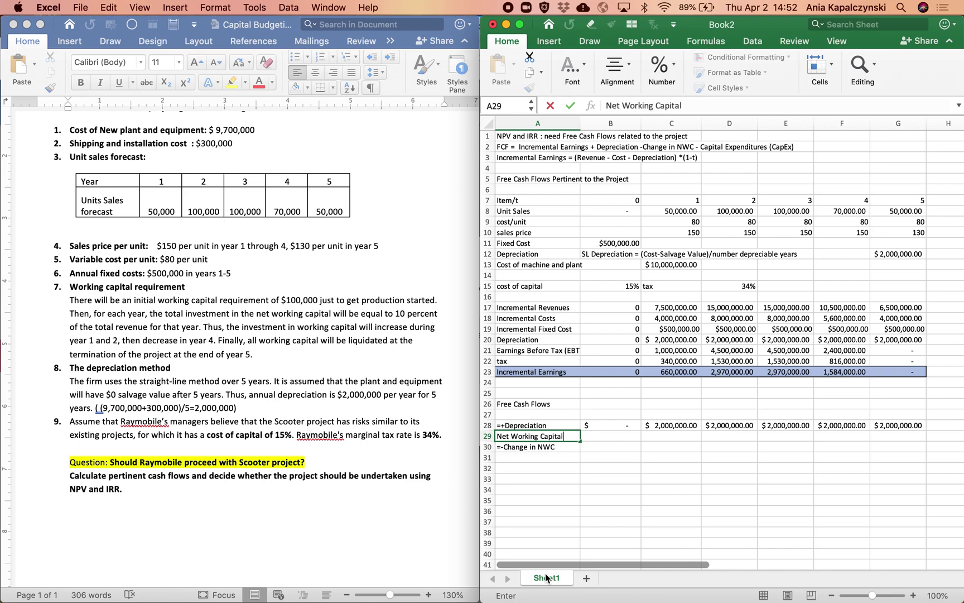
pyautogui.press('Tab')
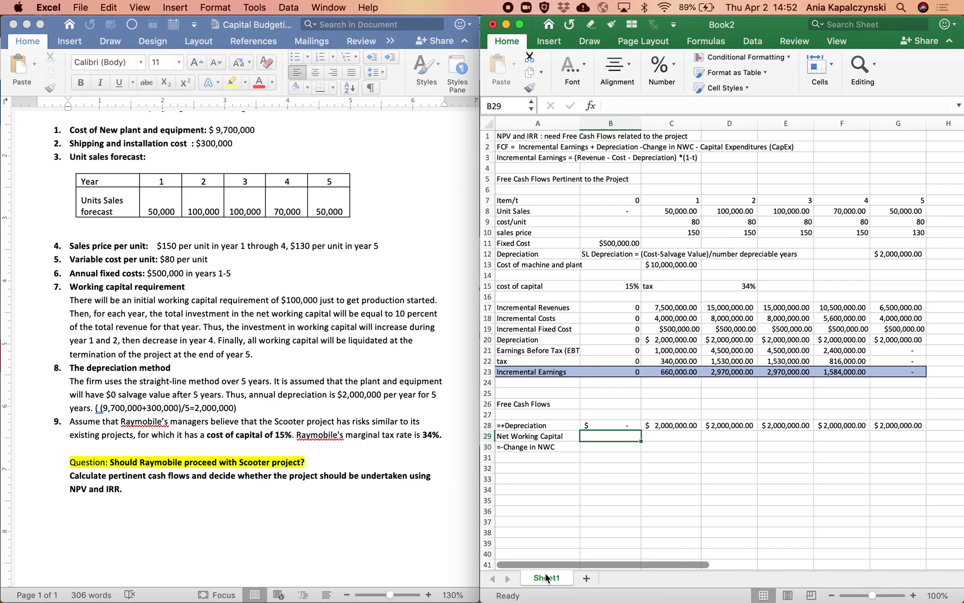
# Remove stray equals signs so the Change in NWC and +Depreciation labels stay plain text
pyautogui.press('Down')
pyautogui.press('Down')
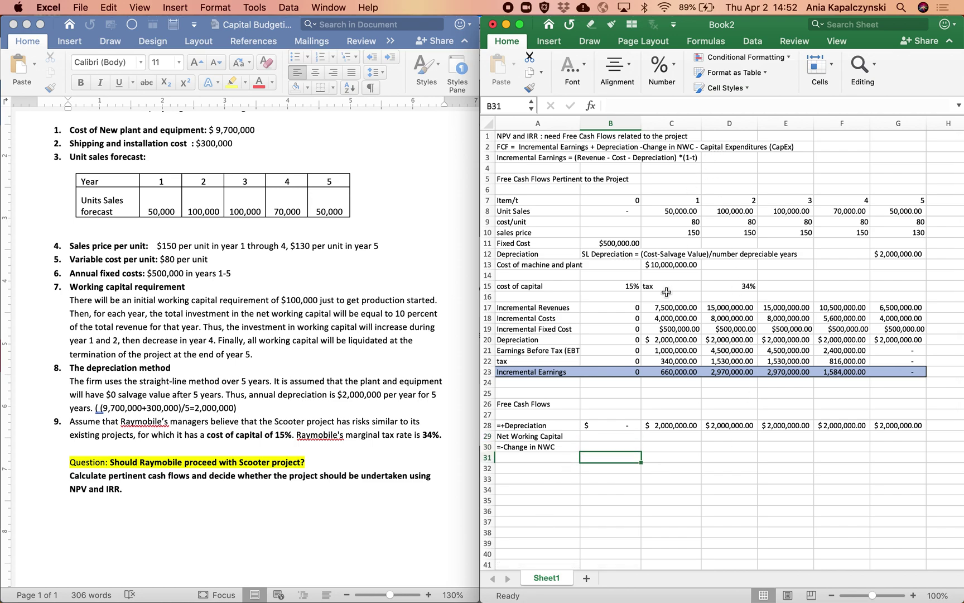
pyautogui.press('Left')
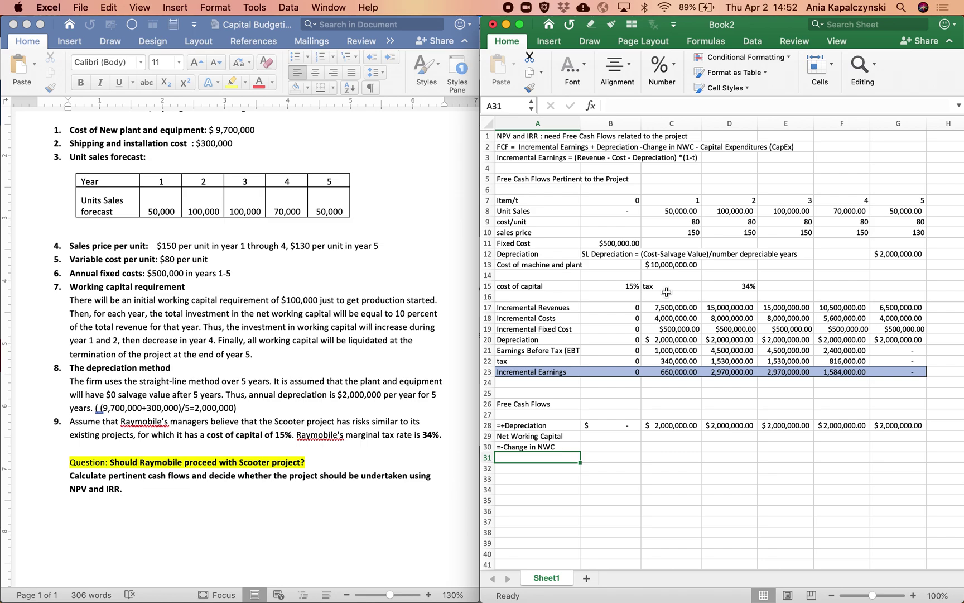
pyautogui.press('Up')
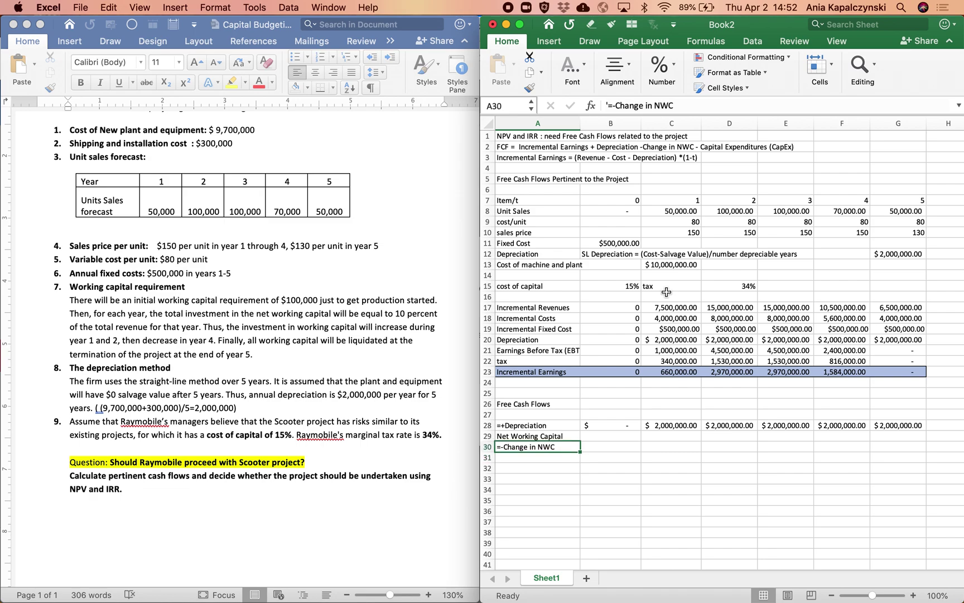
pyautogui.click(613, 102)
pyautogui.press('BackSpace')
pyautogui.press('Return')
pyautogui.press('Up')
pyautogui.press('Up')
pyautogui.press('Up')
pyautogui.click(613, 102)
pyautogui.press('BackSpace')
pyautogui.write("'")
pyautogui.press('Return')
pyautogui.press('Down')
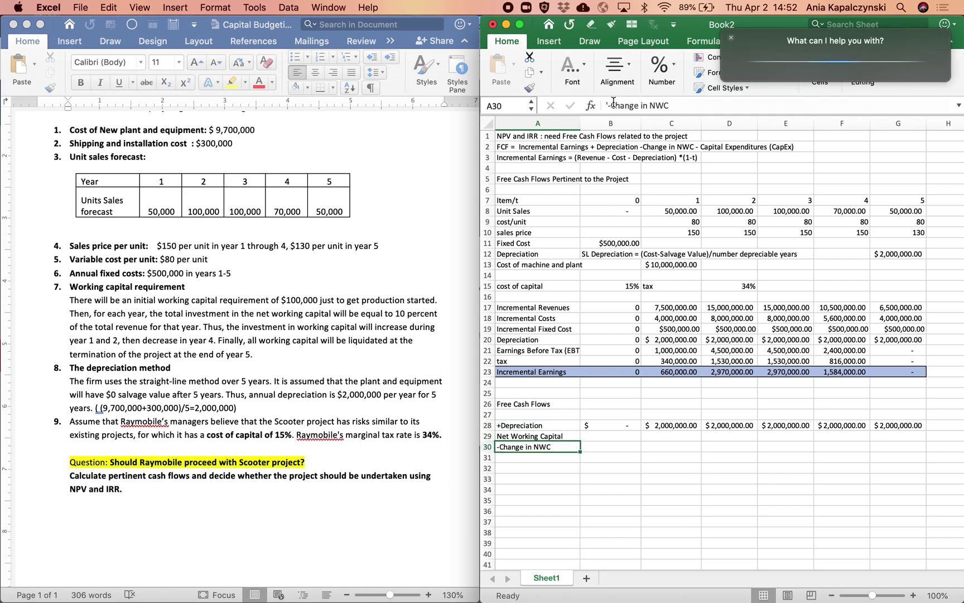
# Add the '-Capital Expenditures (CapEx)' label in A31 and widen column A to fit
pyautogui.click(730, 39)
pyautogui.press('Down')
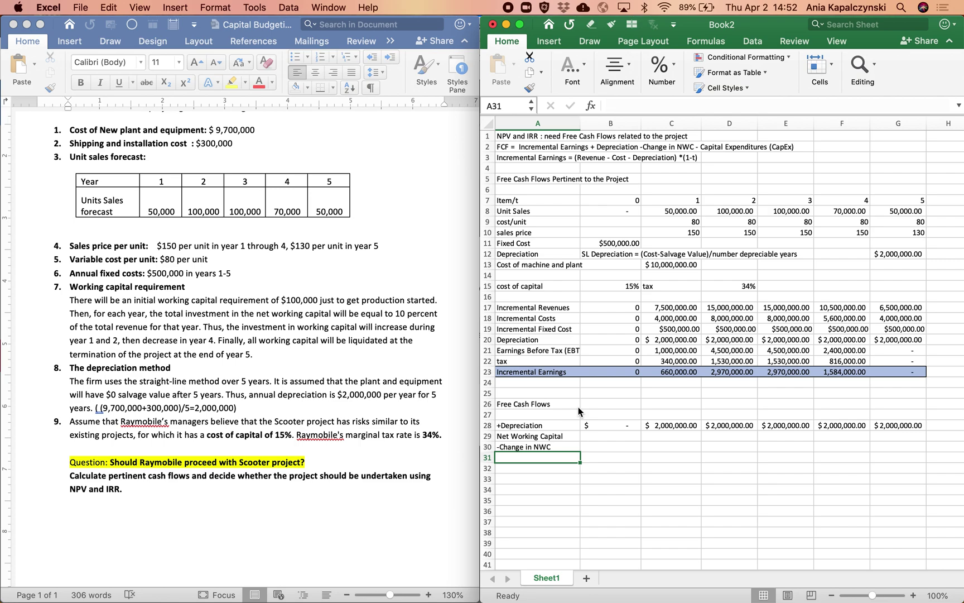
pyautogui.write("'-Capital Expenditur")
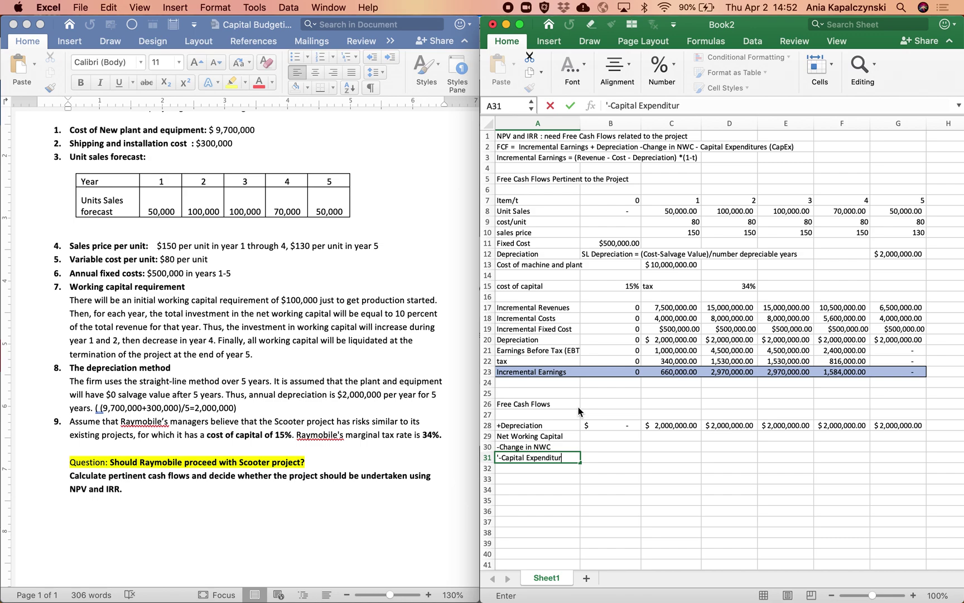
pyautogui.write('es (CapEx)')
pyautogui.press('Return')
pyautogui.press('Up')
pyautogui.press('Right')
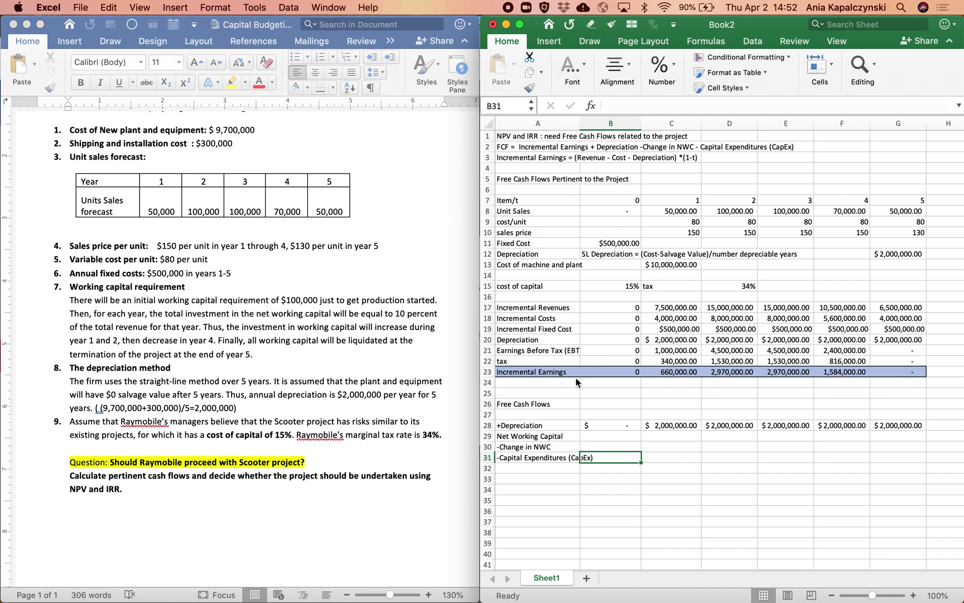
pyautogui.moveTo(580, 122); pyautogui.dragTo(595, 123)
pyautogui.press('Up')
pyautogui.press('Up')
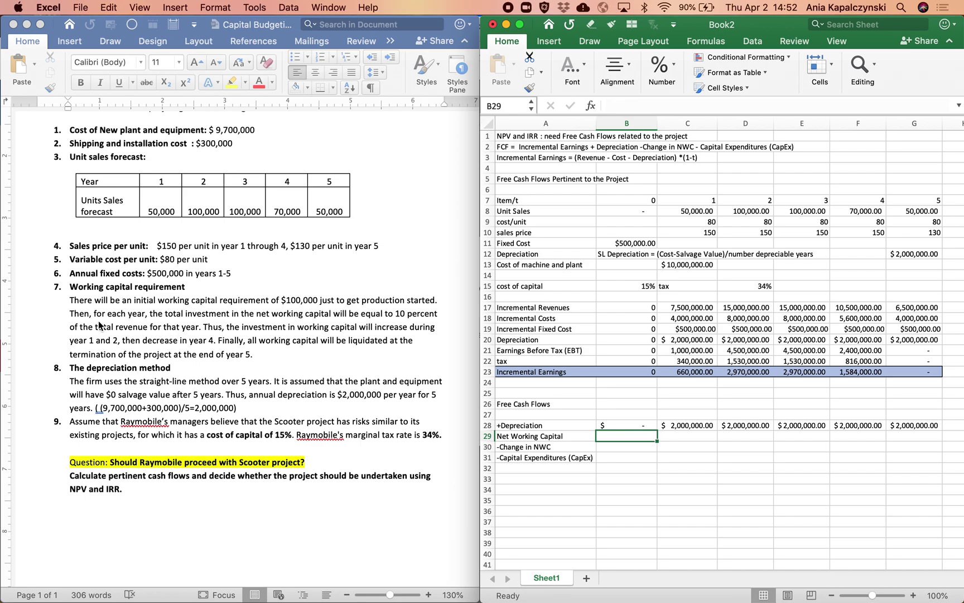
# Enter 100000 in B29, then =0.1*C17 in C29 filled across to G29
pyautogui.write('100000')
pyautogui.press('Return')
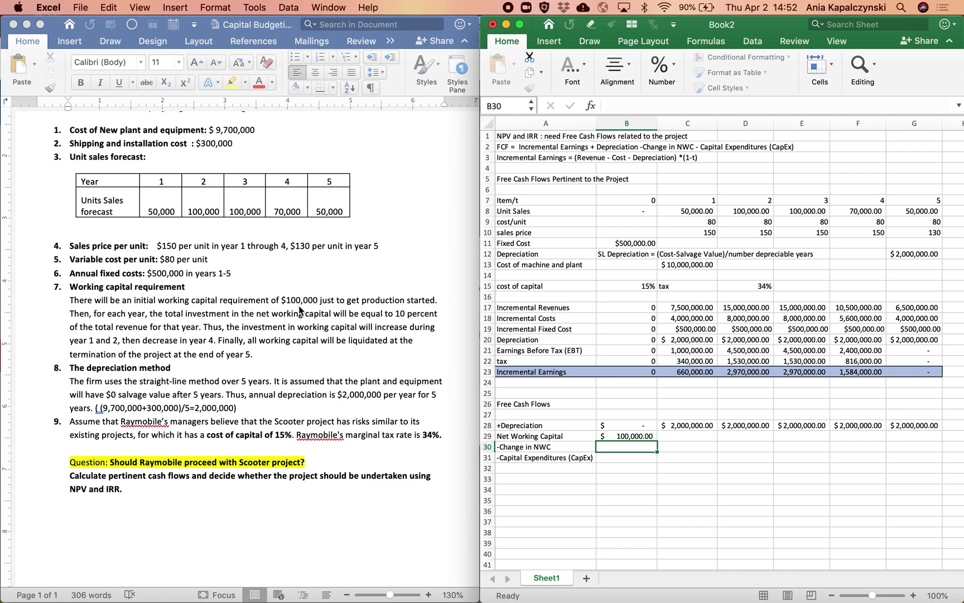
pyautogui.press('Up')
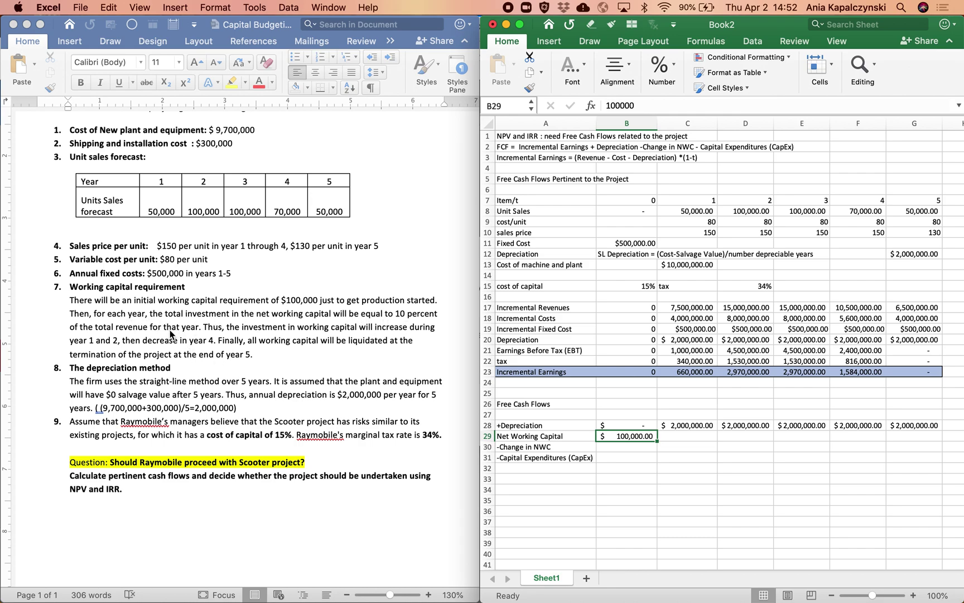
pyautogui.click(664, 420)
pyautogui.press('Down')
pyautogui.write('=0.')
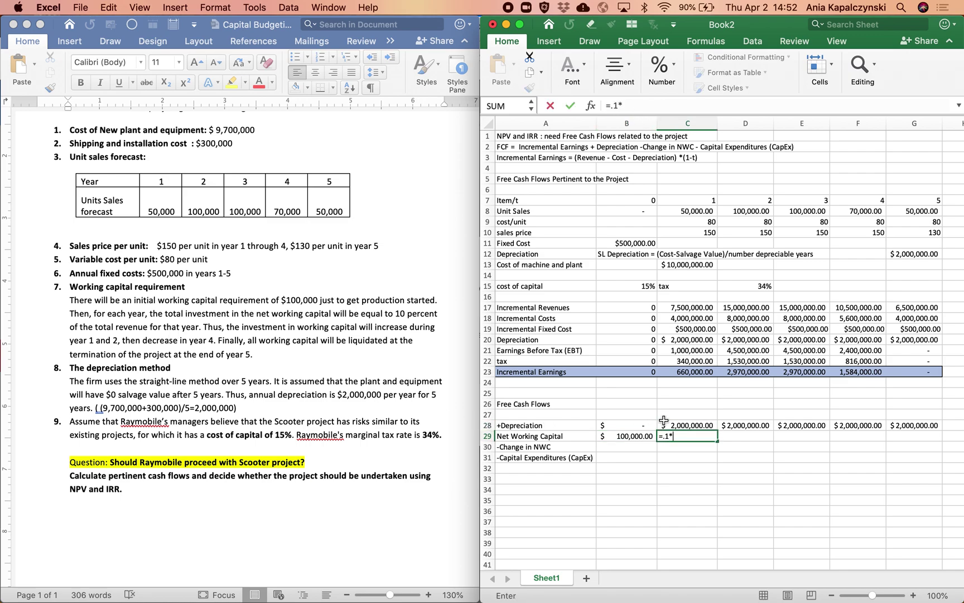
pyautogui.write('1*')
pyautogui.click(686, 309)
pyautogui.press('Return')
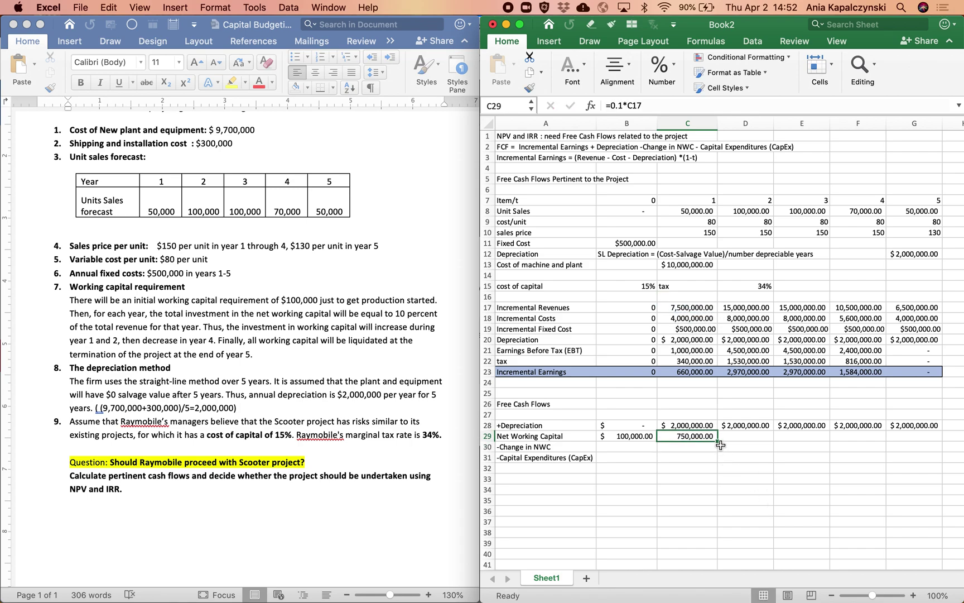
pyautogui.moveTo(718, 442); pyautogui.dragTo(916, 442)
pyautogui.click(775, 472)
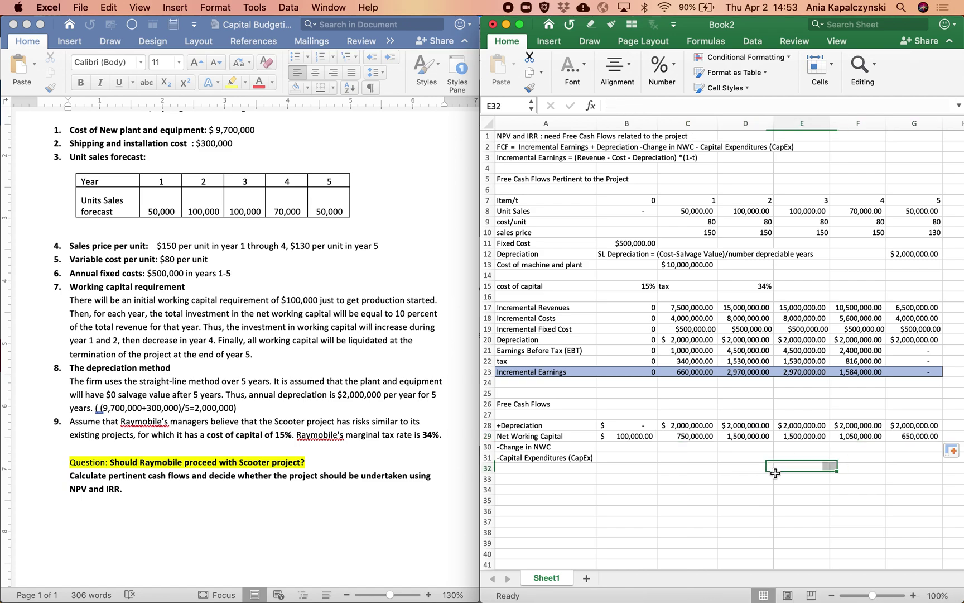
# Re-enter D29 through F29 to confirm the copied working capital formulas
pyautogui.click(745, 441)
pyautogui.click(688, 102)
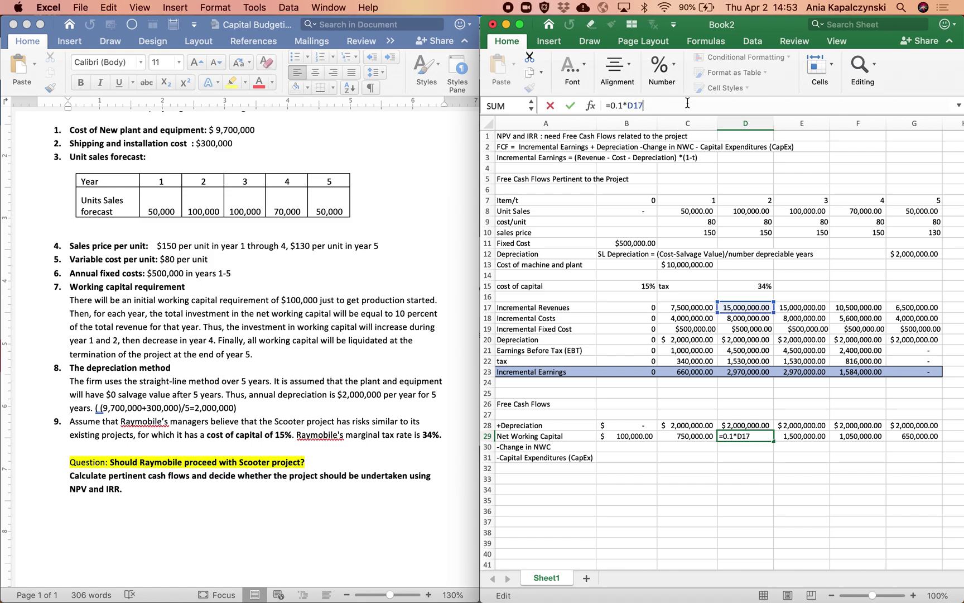
pyautogui.press('Return')
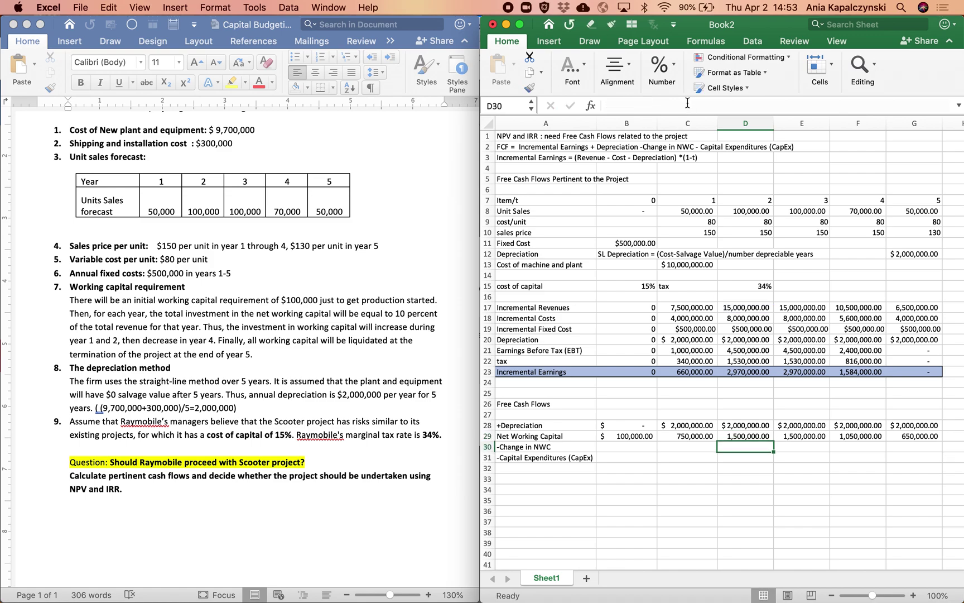
pyautogui.press('Up')
pyautogui.press('super+c')
pyautogui.press('Right')
pyautogui.press('super+v')
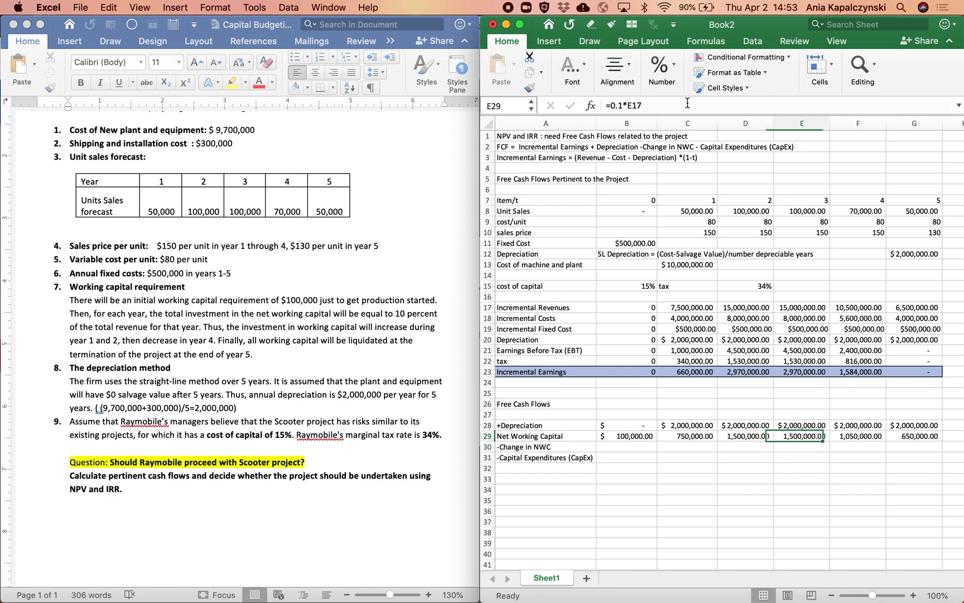
pyautogui.press('F2')
pyautogui.press('Return')
pyautogui.press('Up')
pyautogui.press('Right')
pyautogui.press('F2')
pyautogui.press('Return')
pyautogui.press('Left')
pyautogui.press('Left')
pyautogui.press('Left')
pyautogui.press('Left')
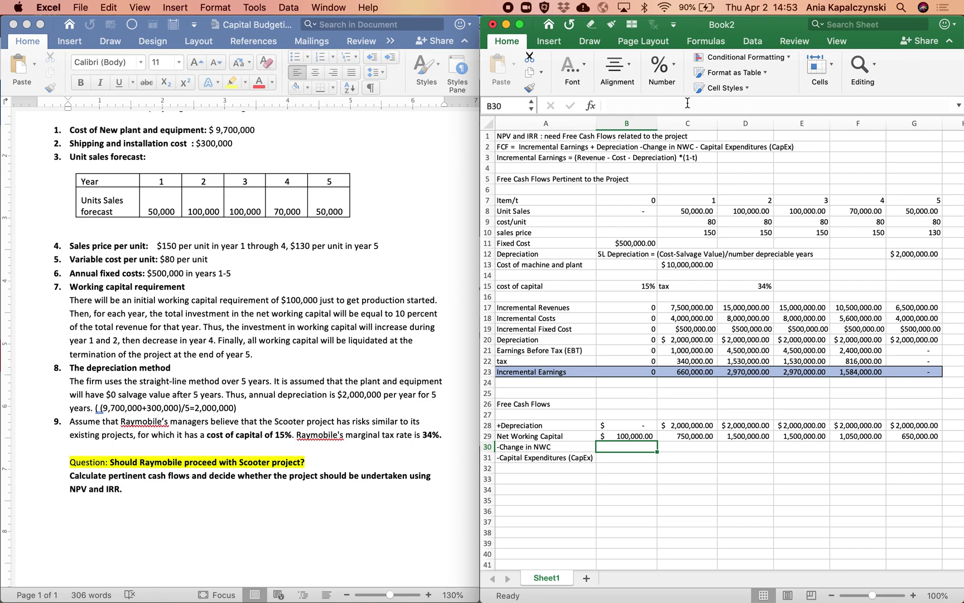
pyautogui.press('Left')
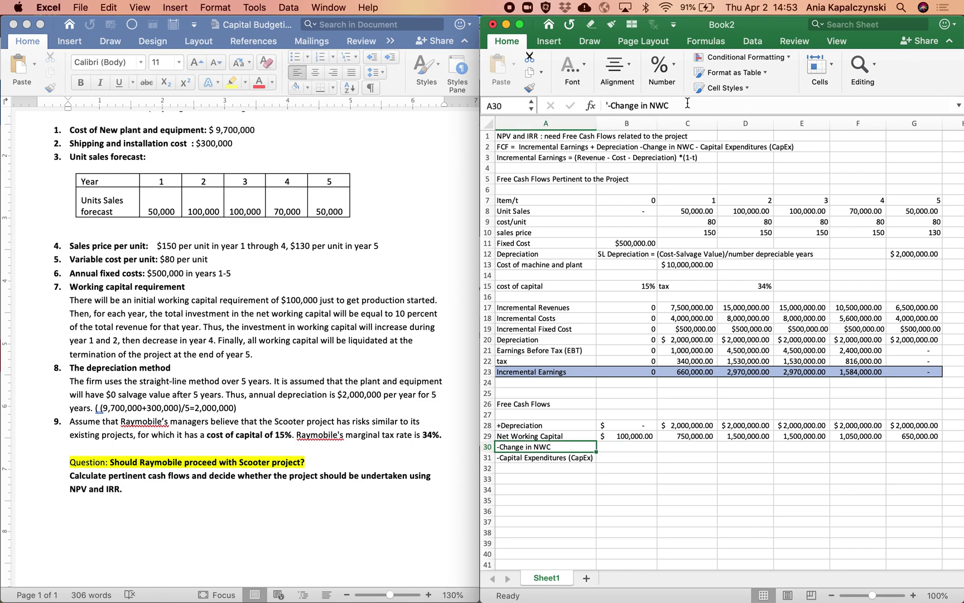
# Set the year 0 Change in NWC in B30 to =B29-0
pyautogui.press('Right')
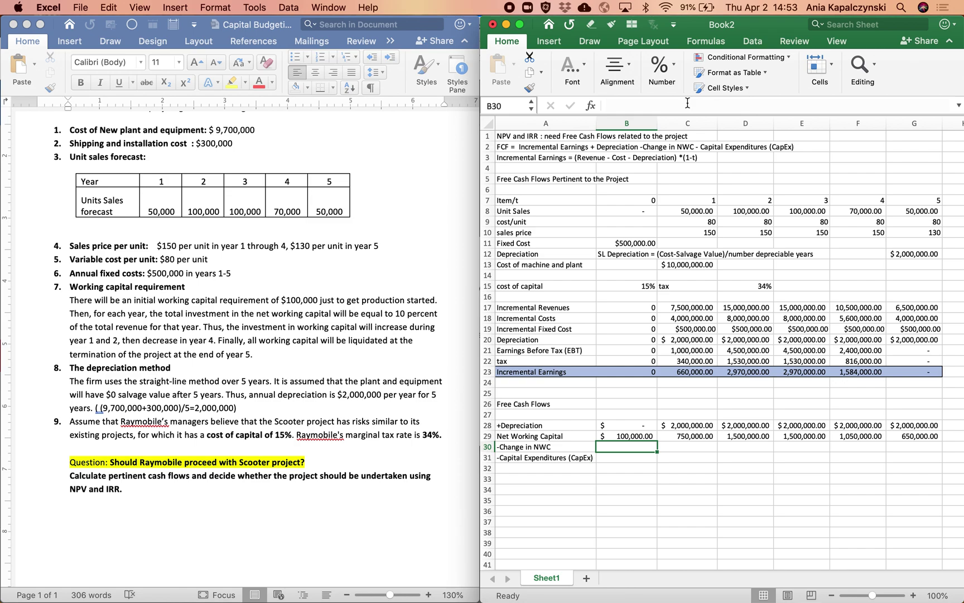
pyautogui.write('=')
pyautogui.press('Up')
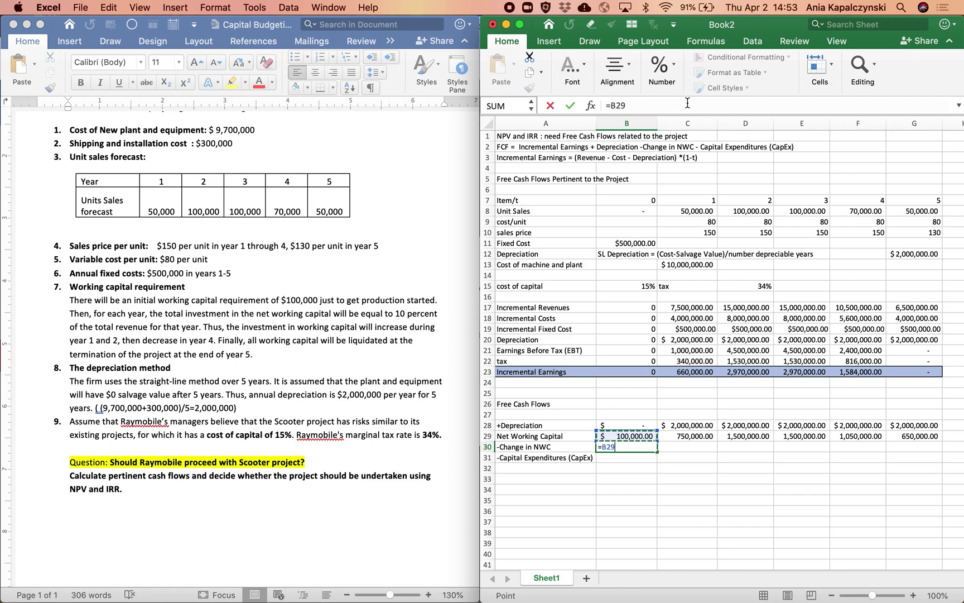
pyautogui.write('-0')
pyautogui.press('Return')
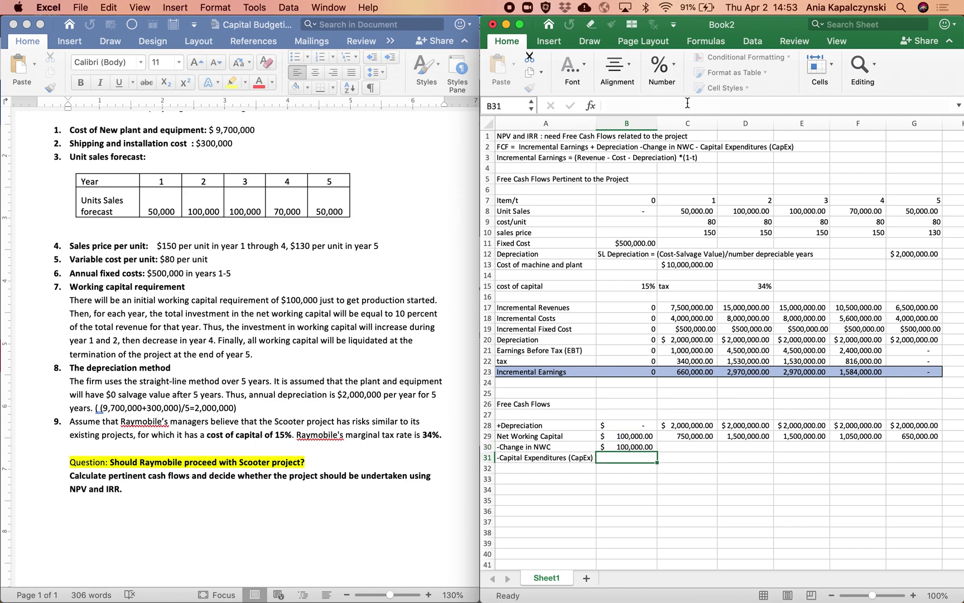
# Enter =C29-B29 in C30 and fill the year-over-year change across to G30
pyautogui.press('Right')
pyautogui.write('=')
pyautogui.press('Up')
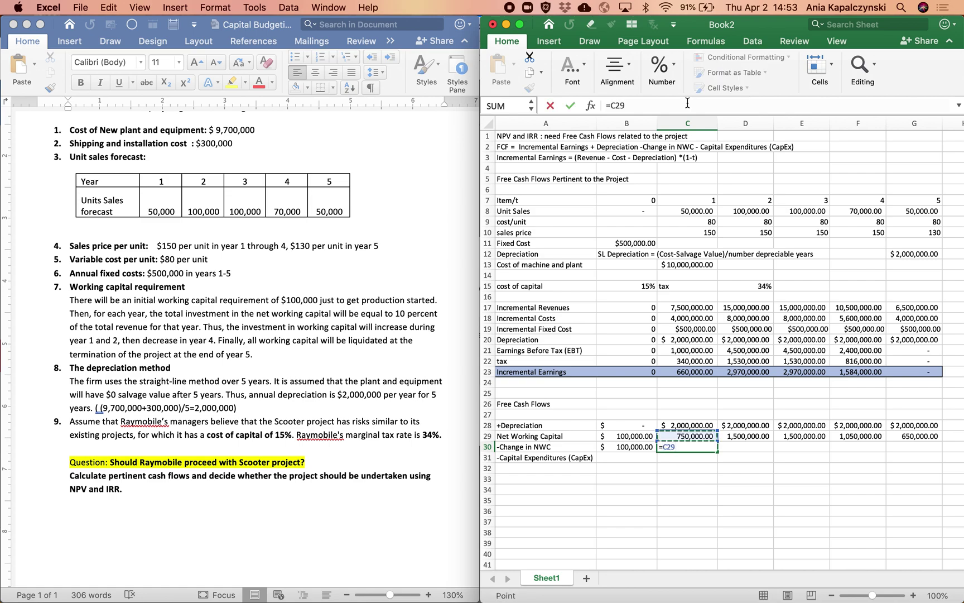
pyautogui.write('-')
pyautogui.press('Left')
pyautogui.press('Up')
pyautogui.press('Return')
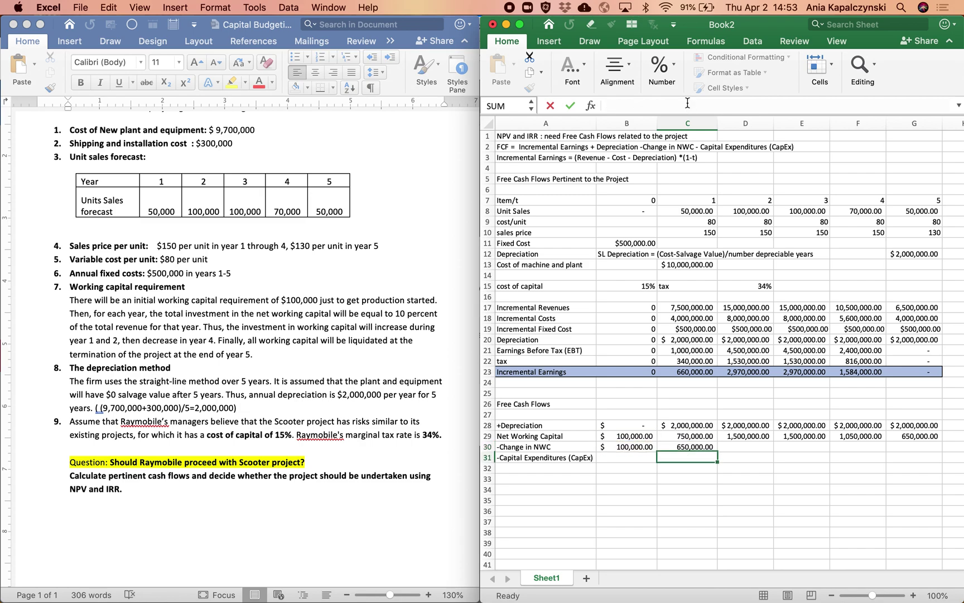
pyautogui.press('Up')
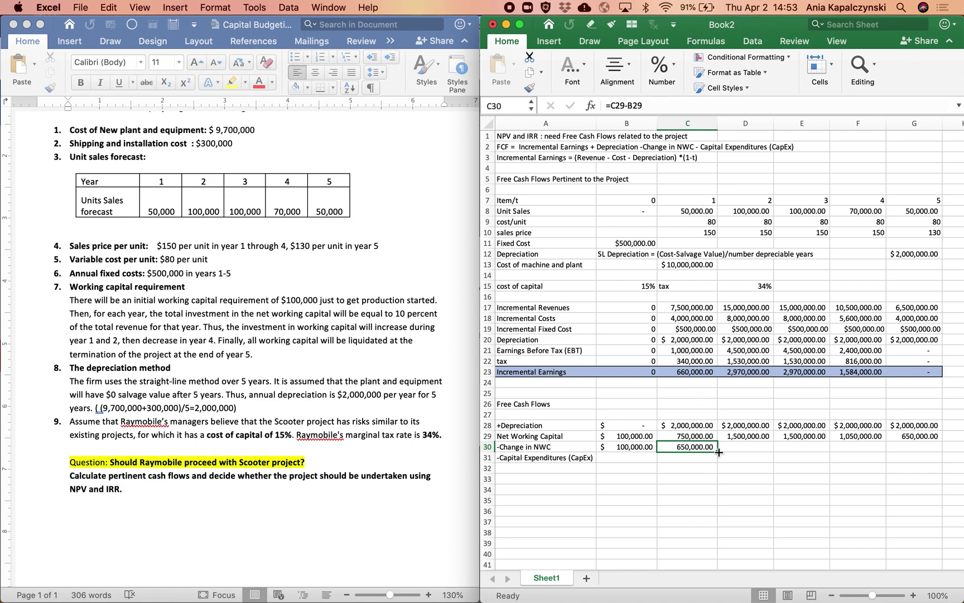
pyautogui.moveTo(719, 452); pyautogui.dragTo(920, 456)
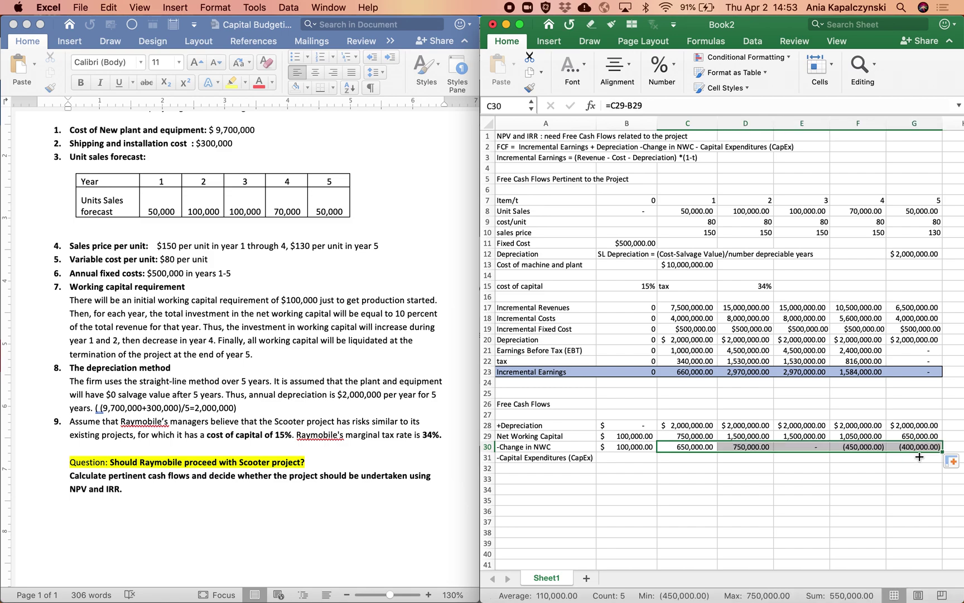
pyautogui.click(617, 447)
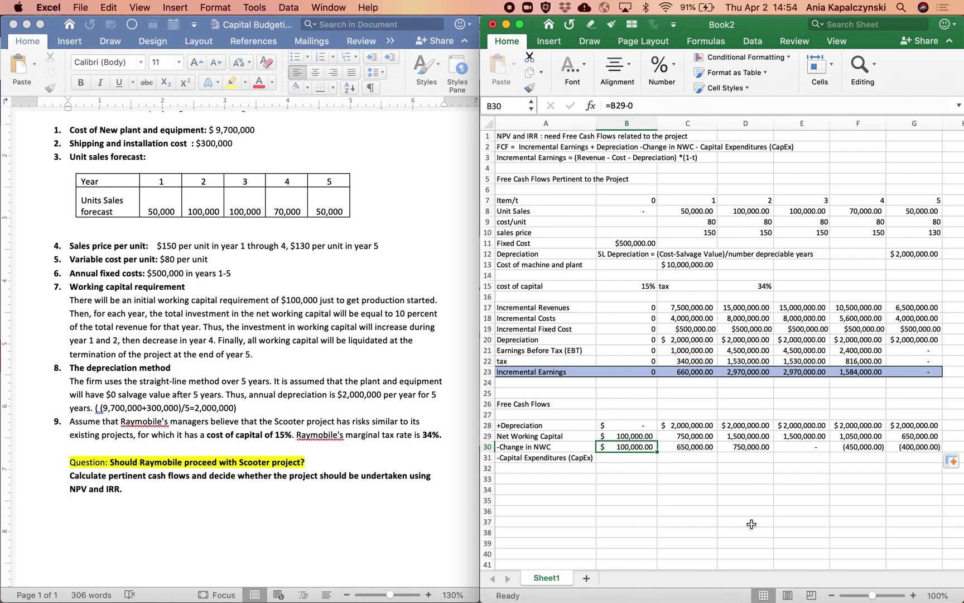
pyautogui.click(915, 445)
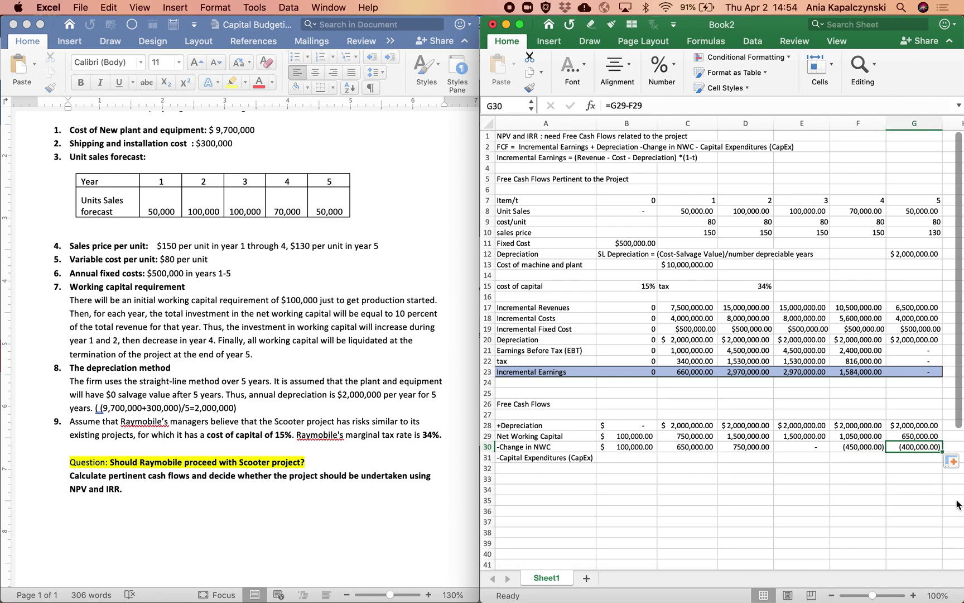
pyautogui.press('Up')
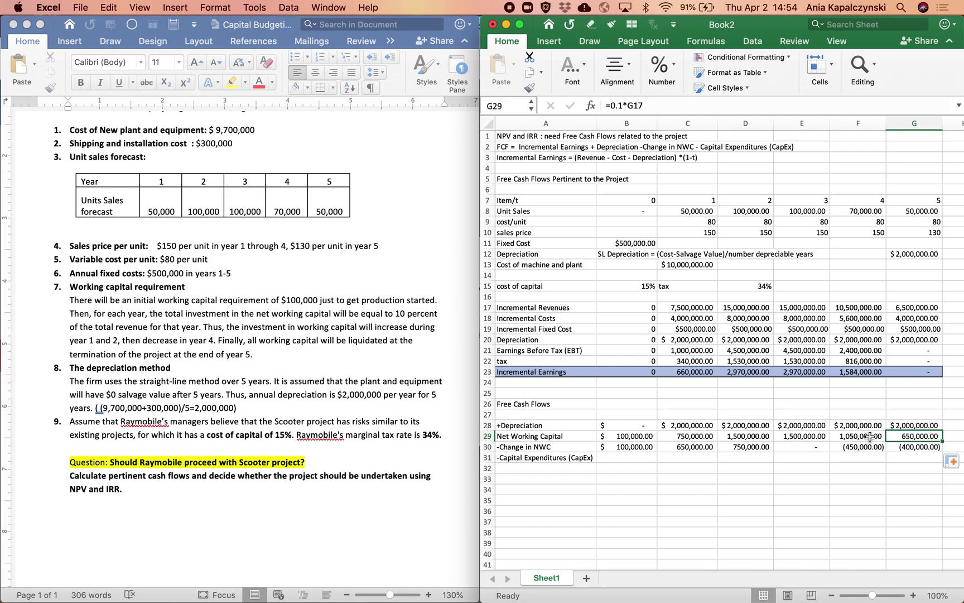
# Change G30 to =0-F29 so year 5 releases the year 4 working capital
pyautogui.click(908, 448)
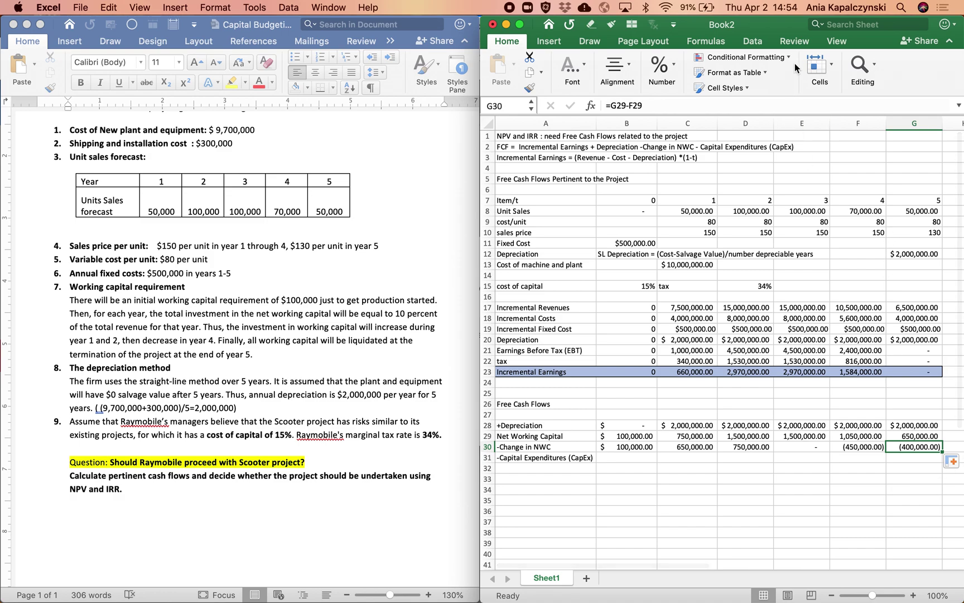
pyautogui.write('=0')
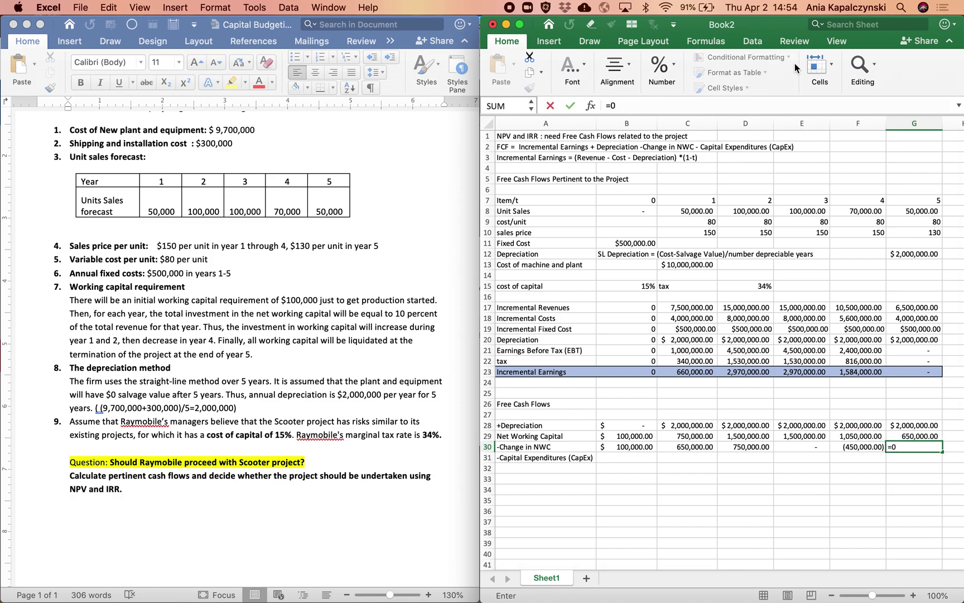
pyautogui.write('-')
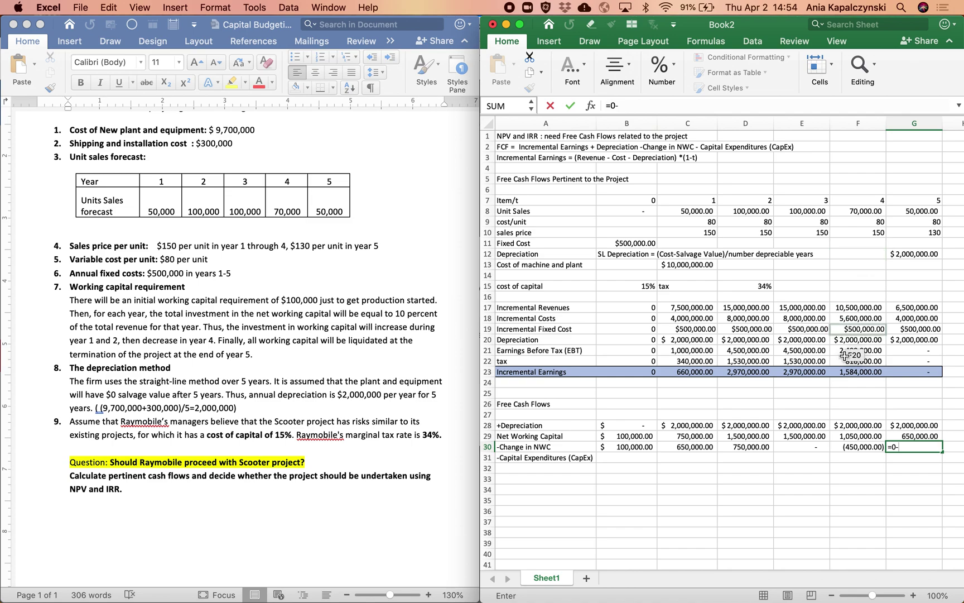
pyautogui.click(852, 436)
pyautogui.press('Return')
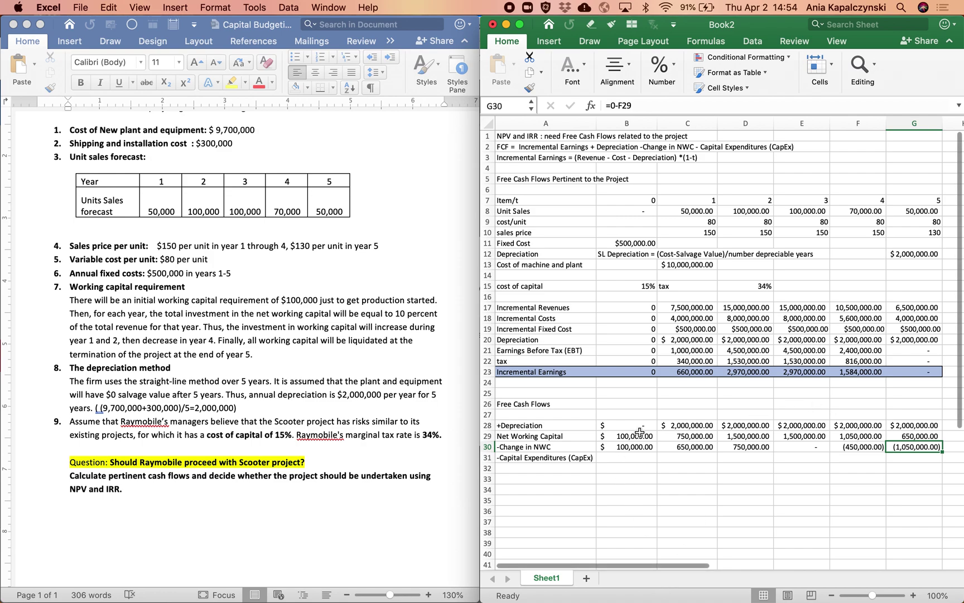
pyautogui.click(623, 459)
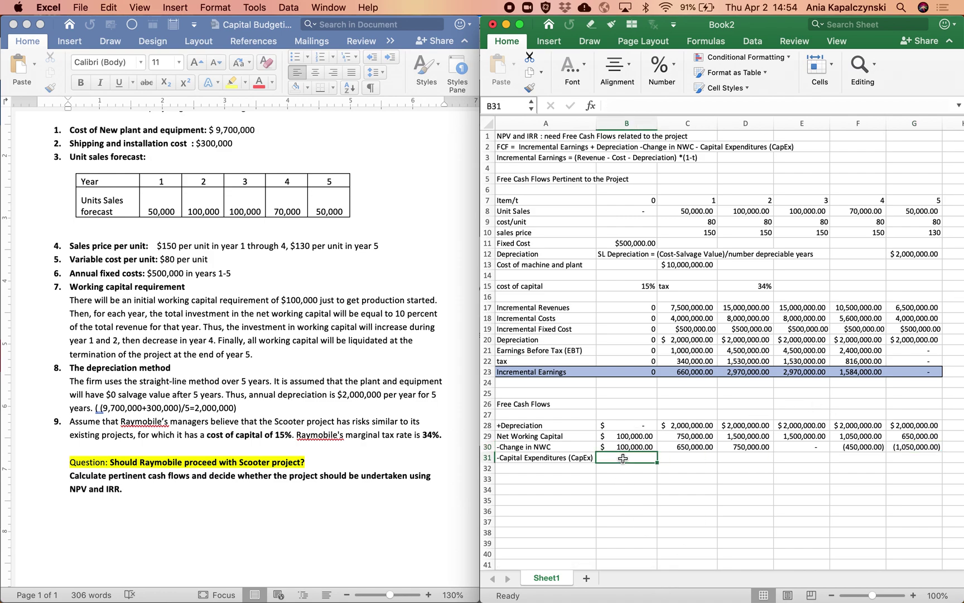
# Link year 0 CapEx in B31 to the plant cost in C13, showing $10,000,000.00
pyautogui.write('=')
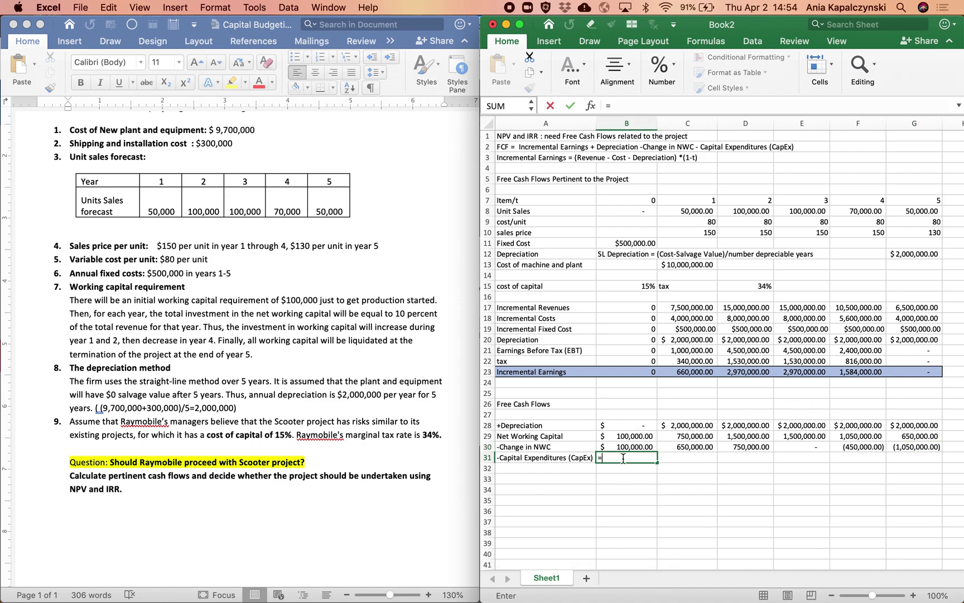
pyautogui.click(695, 263)
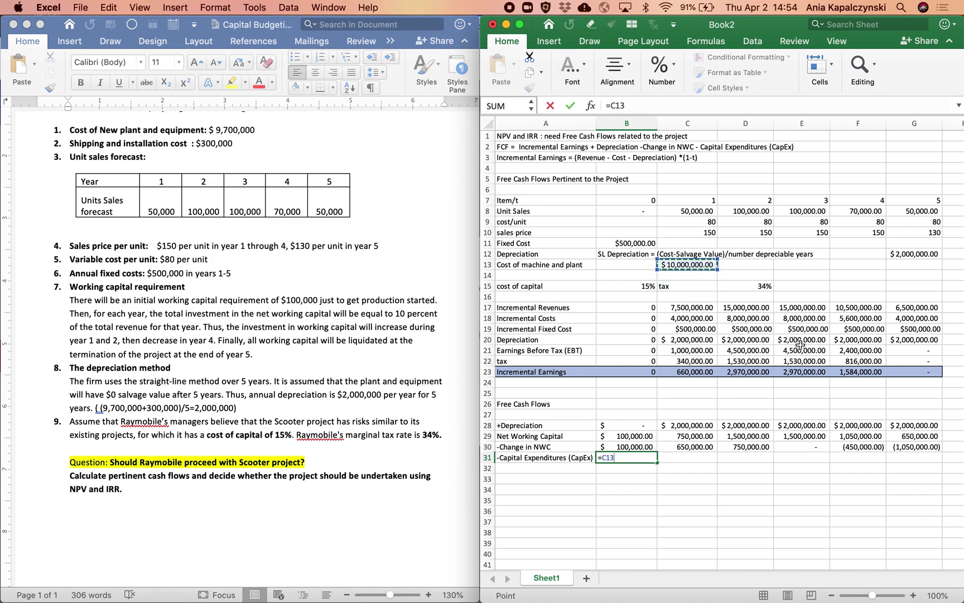
pyautogui.press('Return')
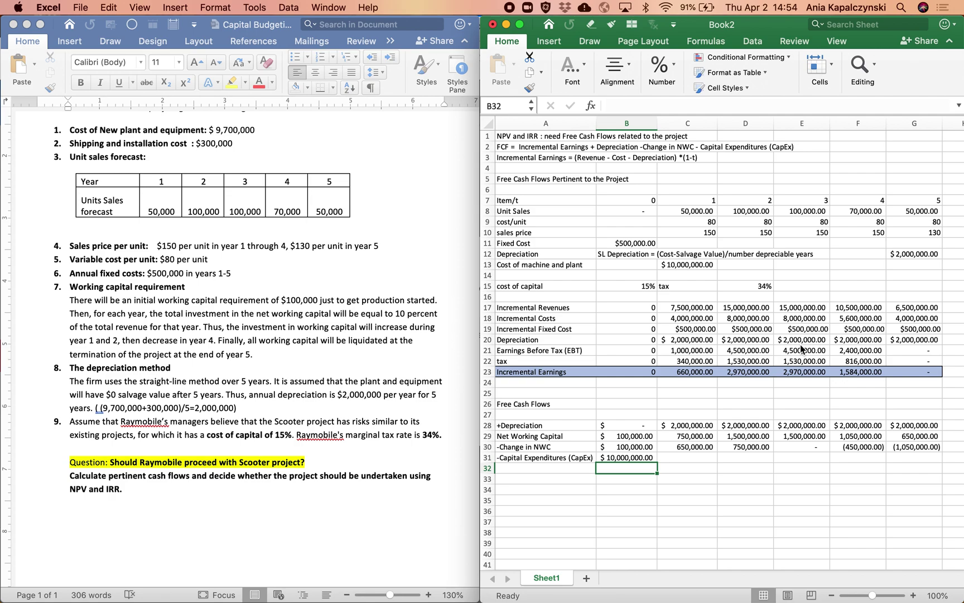
# Add an 'FCF' row label in A33
pyautogui.press('Left')
pyautogui.press('Down')
pyautogui.write('FCF')
pyautogui.press('Tab')
# Enter =B23+B28-B30-B31 in B33 for $(10,100,000.00) and widen column B to show it
pyautogui.write('=')
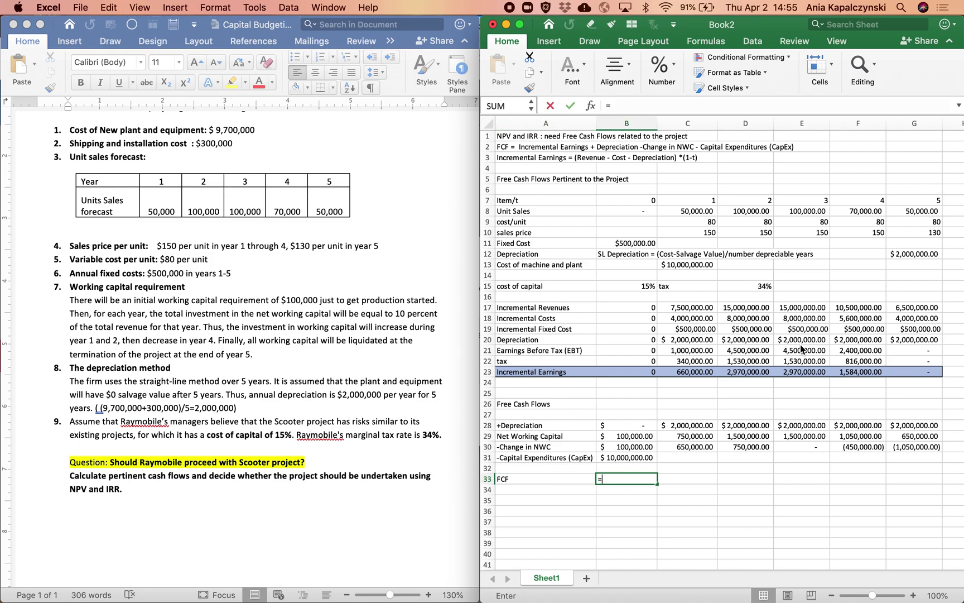
pyautogui.click(655, 373)
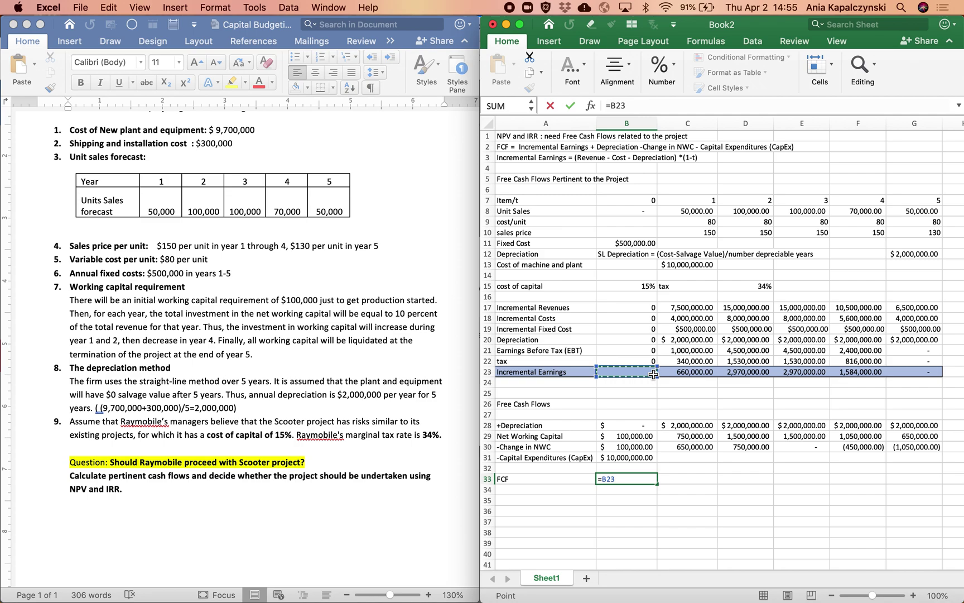
pyautogui.write('+')
pyautogui.click(628, 424)
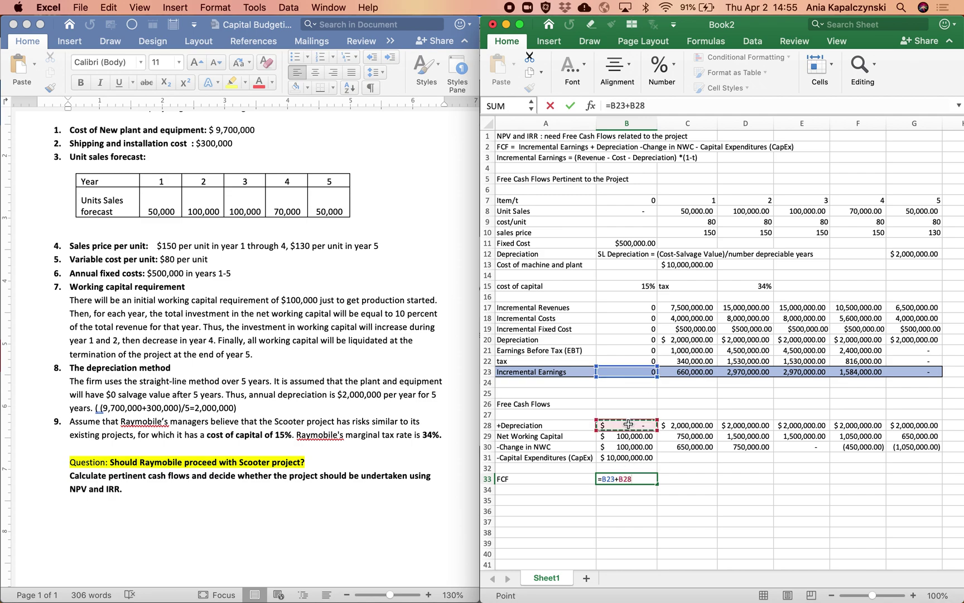
pyautogui.write('-')
pyautogui.click(628, 448)
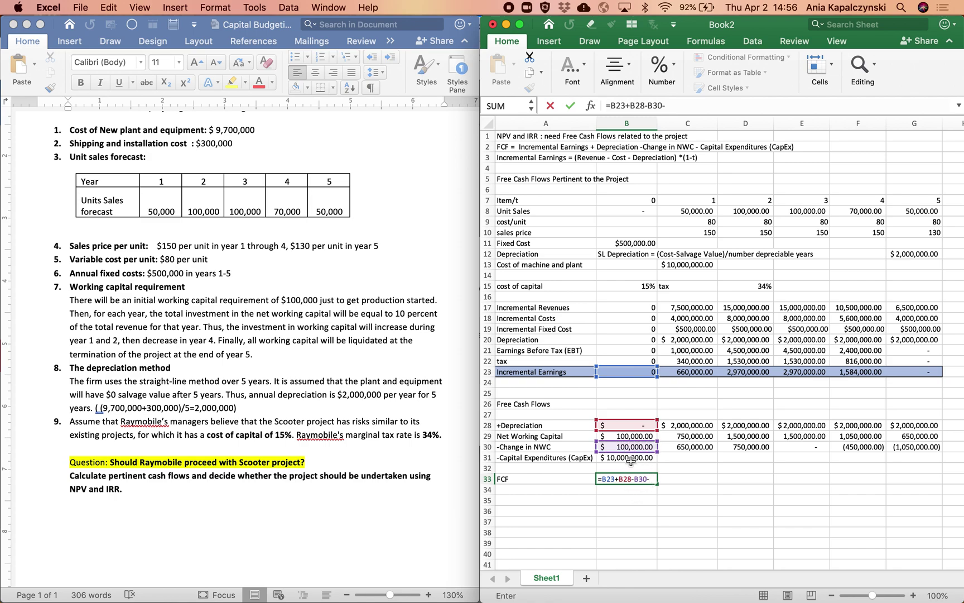
pyautogui.write('-')
pyautogui.click(631, 458)
pyautogui.press('Return')
pyautogui.press('Up')
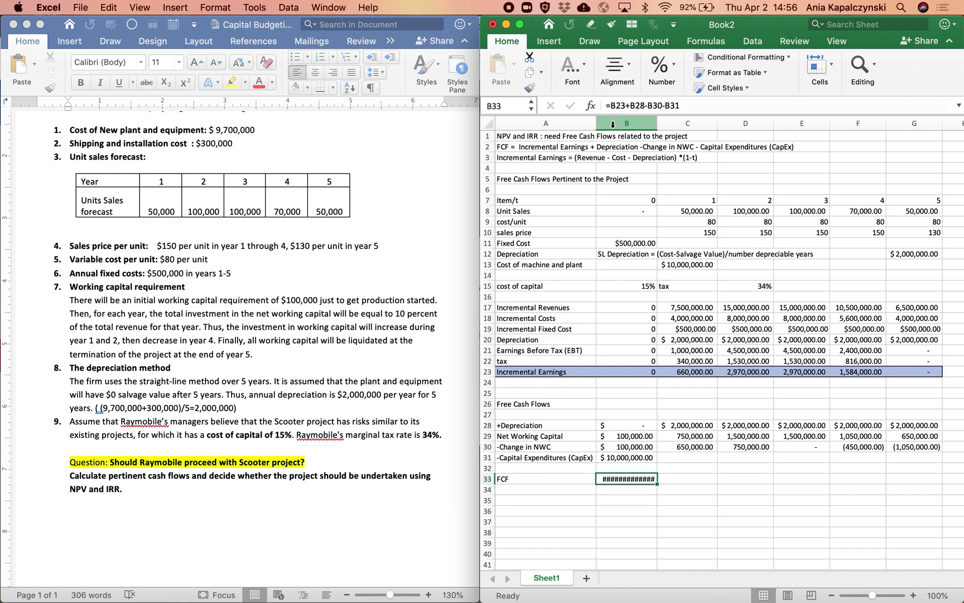
pyautogui.moveTo(661, 126); pyautogui.dragTo(667, 125)
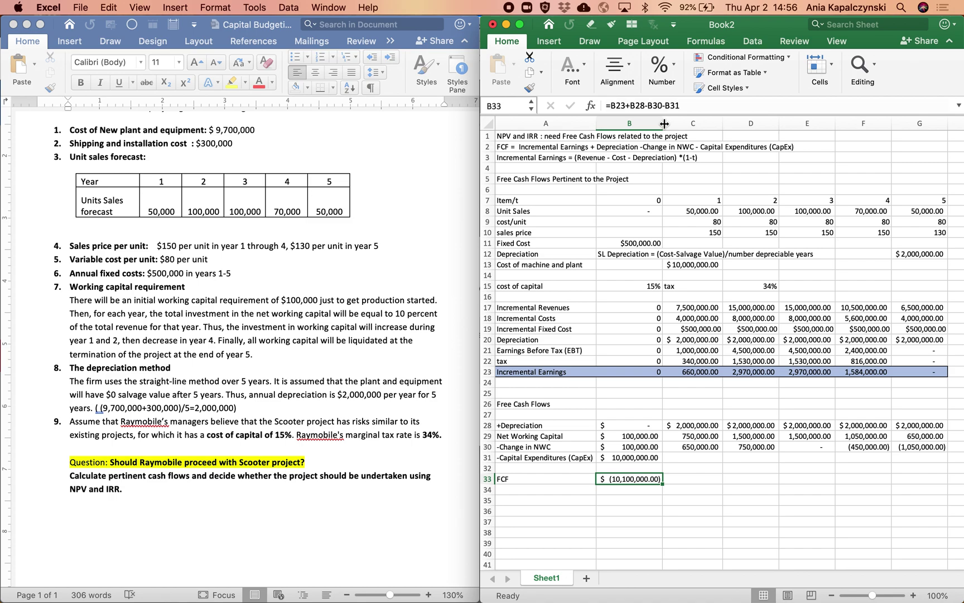
pyautogui.moveTo(769, 28); pyautogui.dragTo(707, 18)
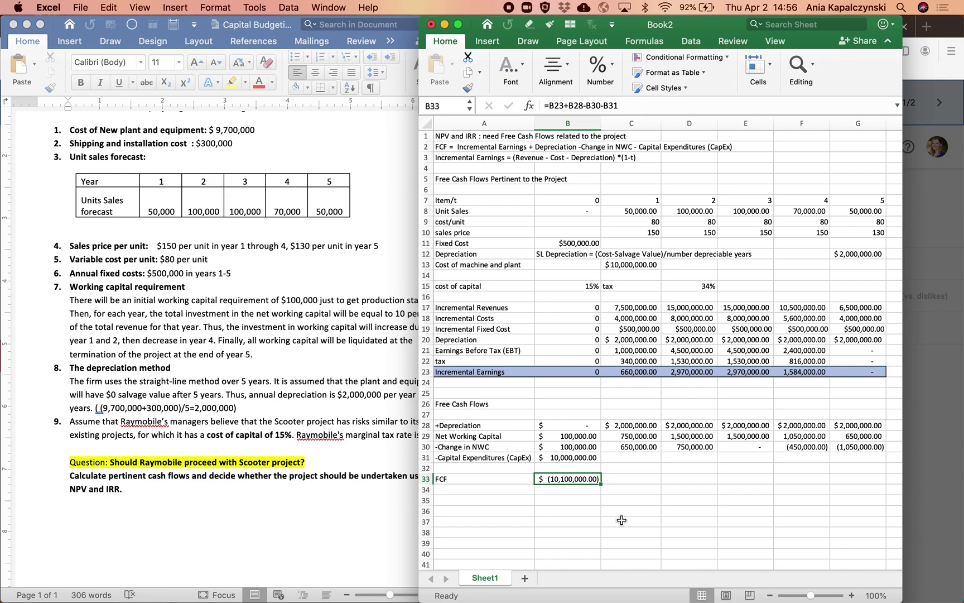
# Fill the B33 FCF formula across to G33 and check the year 1–5 values
pyautogui.moveTo(601, 484); pyautogui.dragTo(871, 495)
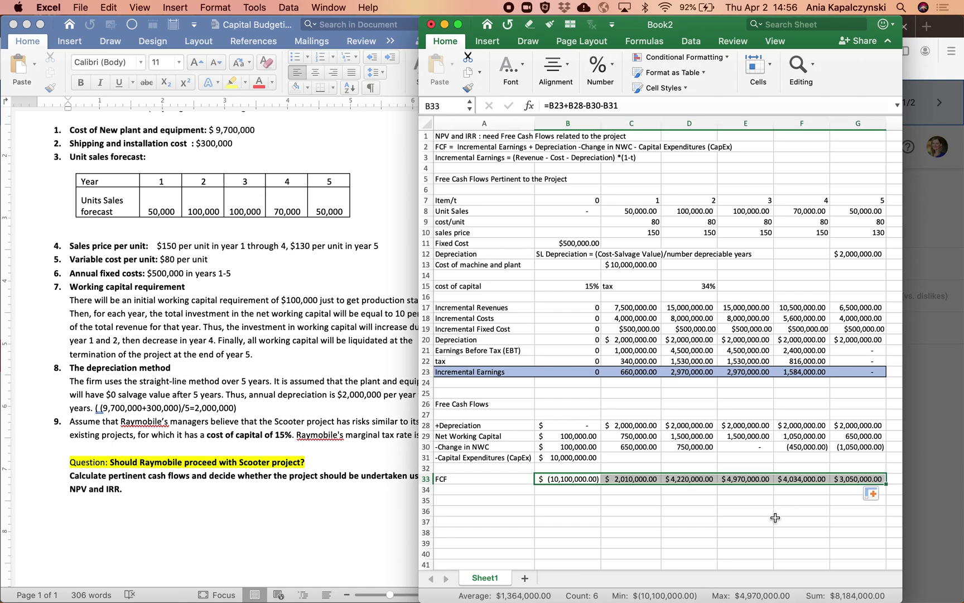
pyautogui.click(629, 478)
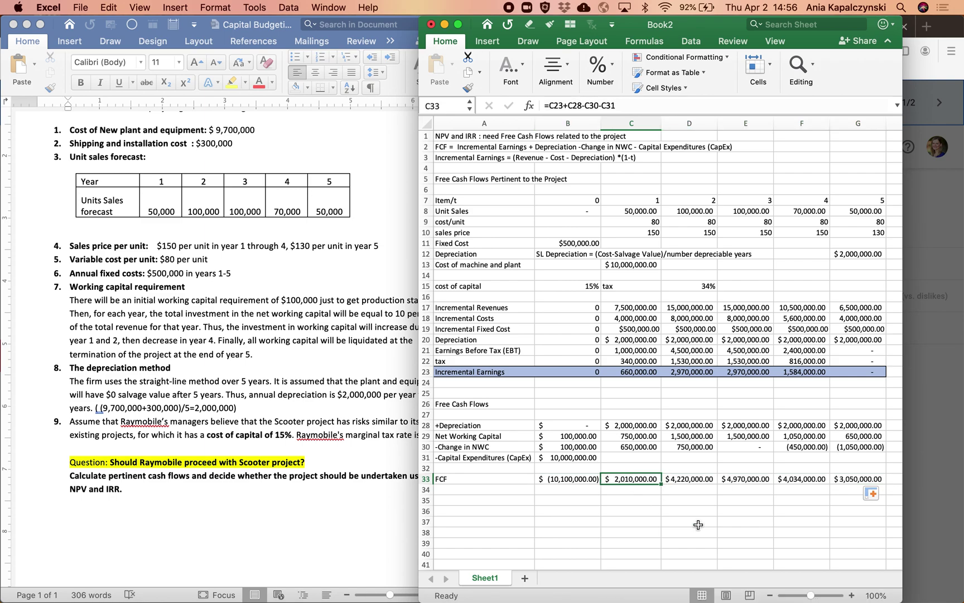
pyautogui.press('Right')
pyautogui.press('Right')
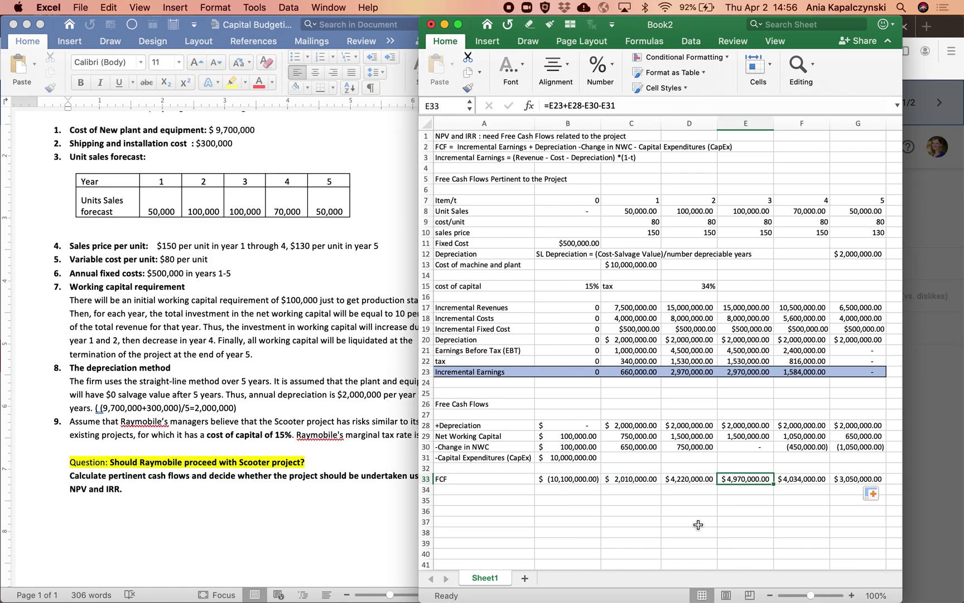
pyautogui.press('Right')
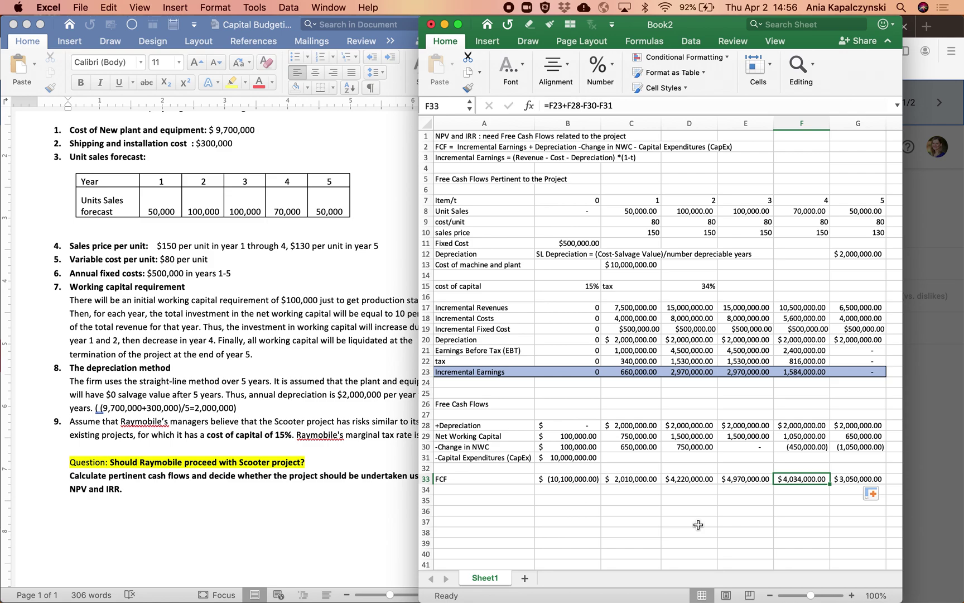
pyautogui.press('Right')
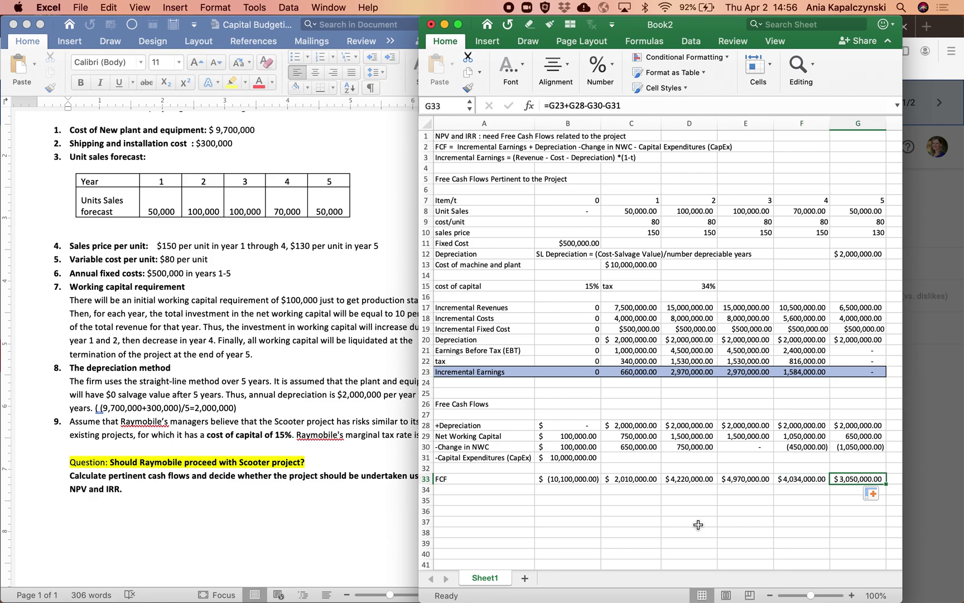
pyautogui.press('Down')
pyautogui.press('Down')
pyautogui.press('Left')
pyautogui.press('Left')
pyautogui.press('Left')
pyautogui.press('Left')
pyautogui.press('Left')
pyautogui.press('Left')
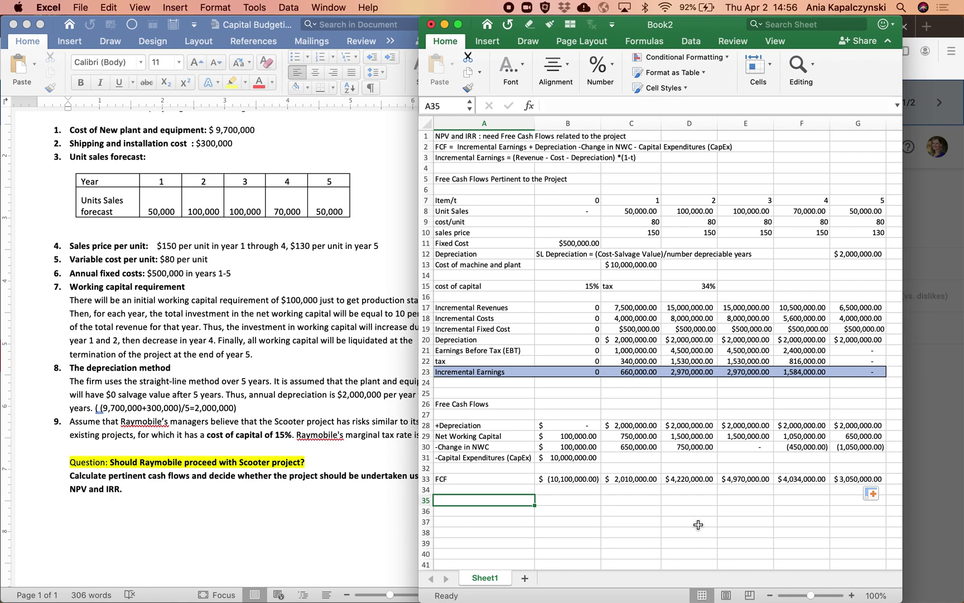
# Label A35 'NPV' and A36 'IRR' below the FCF row
pyautogui.write('NPV')
pyautogui.press('Return')
pyautogui.write('IRR')
pyautogui.press('Up')
pyautogui.press('Right')
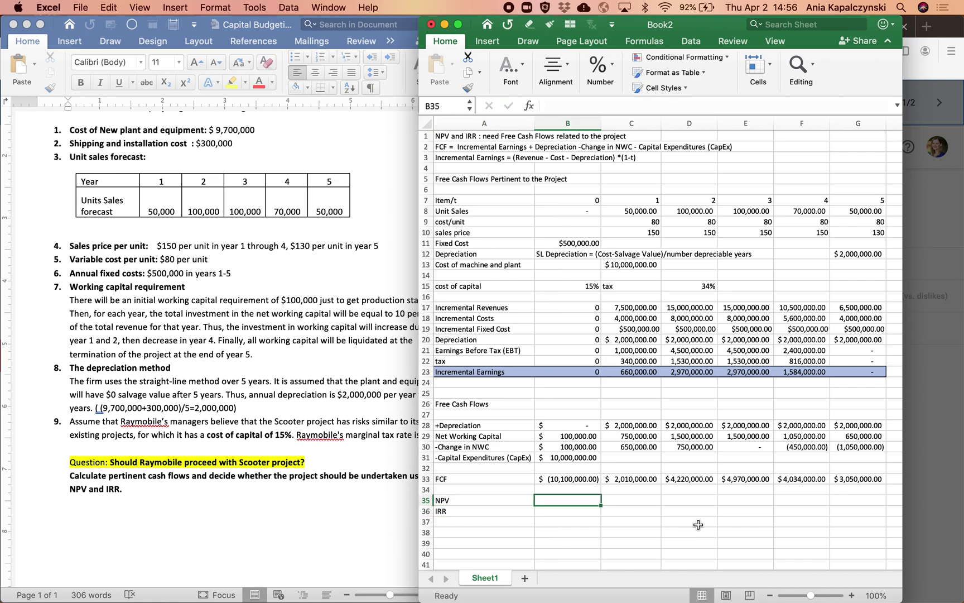
# Enter =B33+NPV(B15,C33:G33) in B35, giving an NPV of $1,929,449.67
pyautogui.write('=')
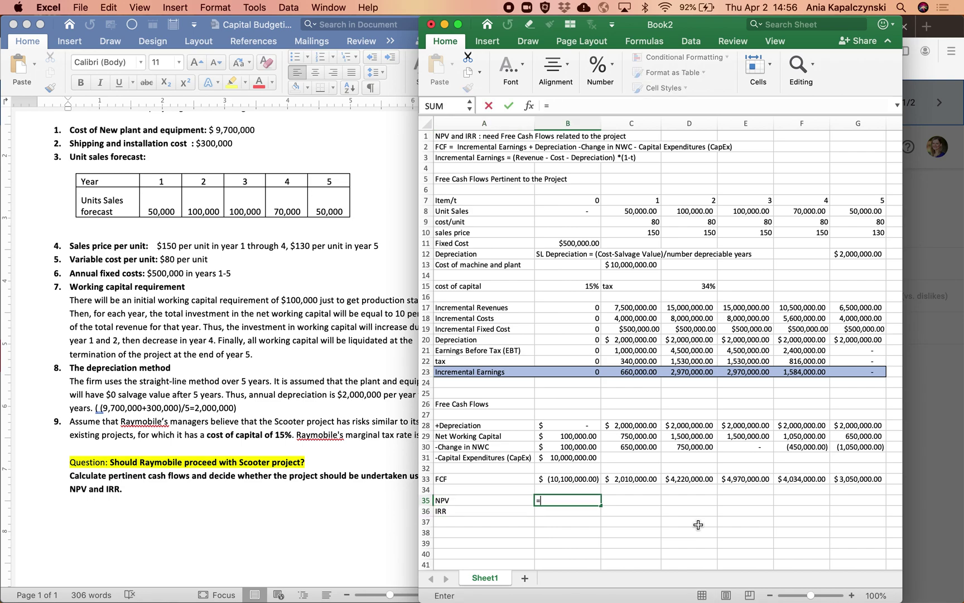
pyautogui.click(588, 479)
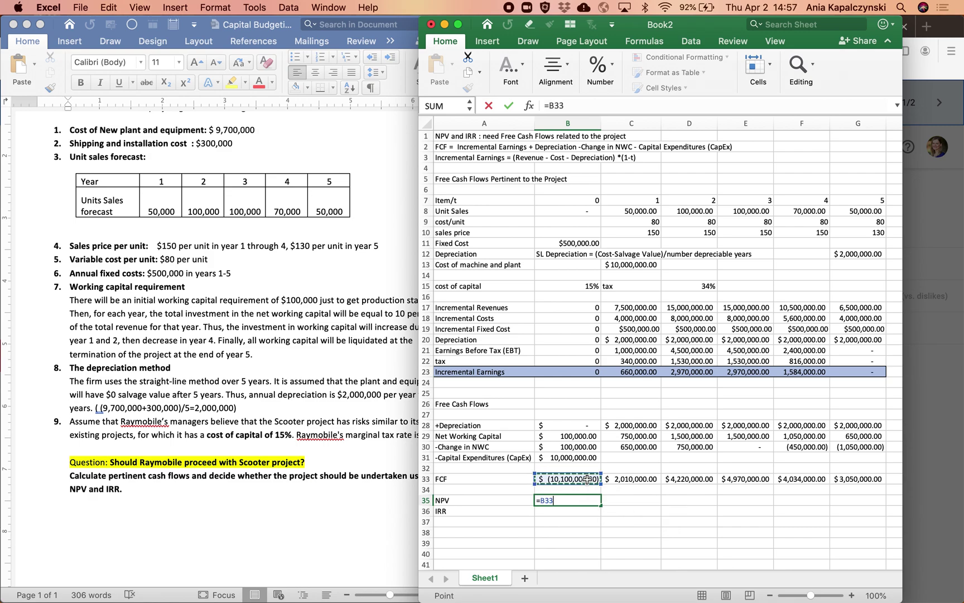
pyautogui.write('+npv(')
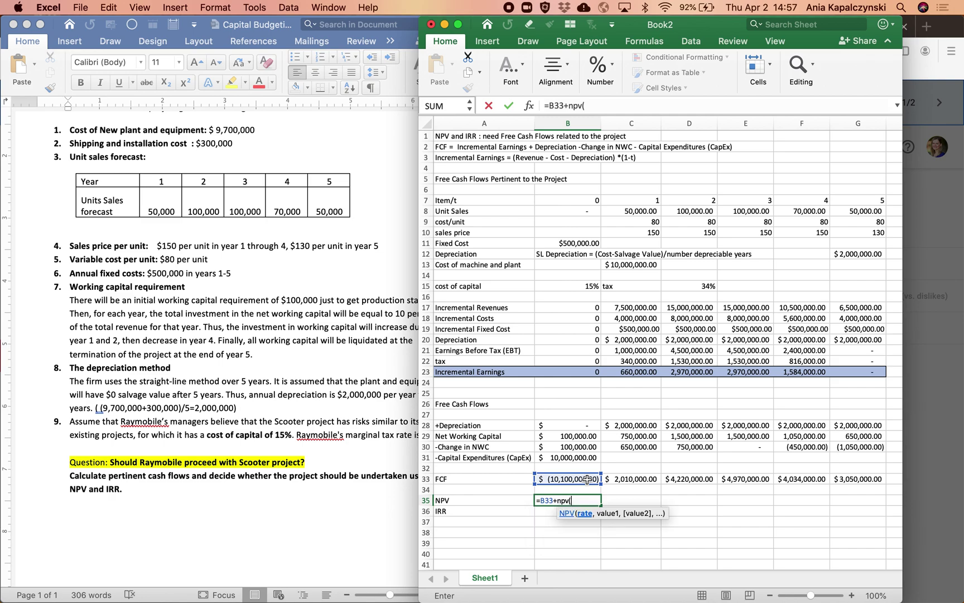
pyautogui.click(585, 281)
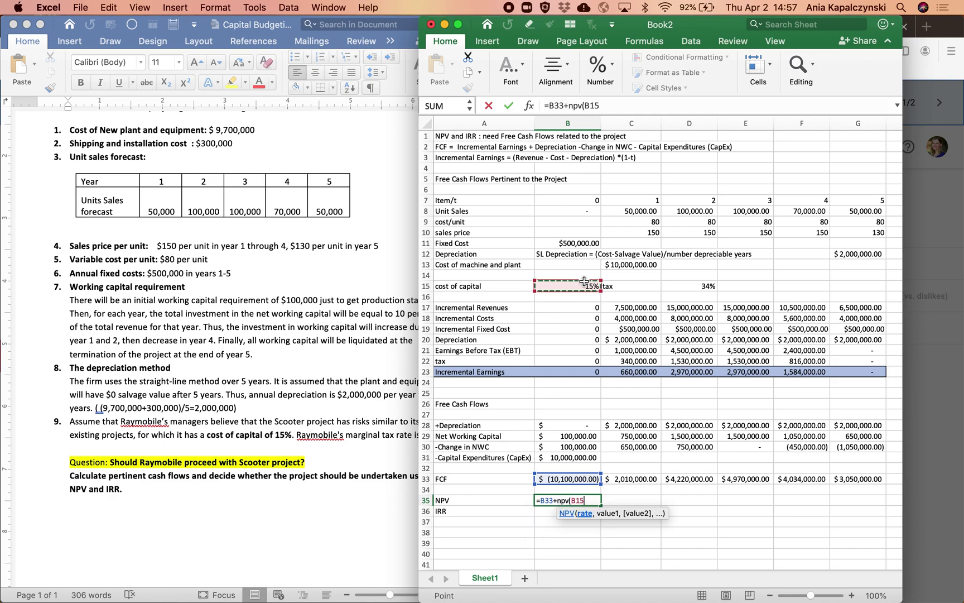
pyautogui.write(',')
pyautogui.click(633, 479)
pyautogui.moveTo(632, 478); pyautogui.dragTo(854, 478)
pyautogui.write(')')
pyautogui.press('Return')
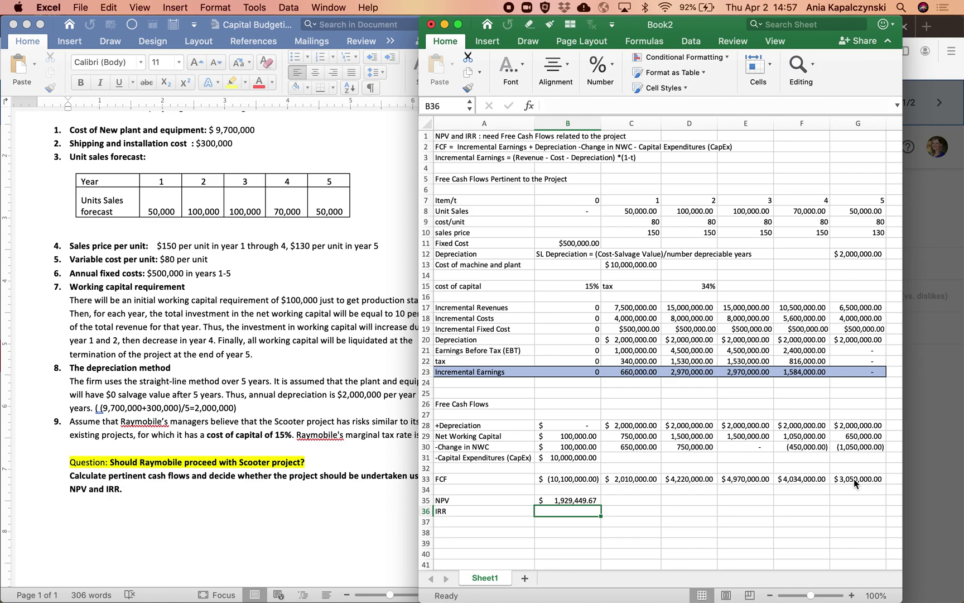
# Review the NPV formula in B35 and confirm it unchanged
pyautogui.press('Up')
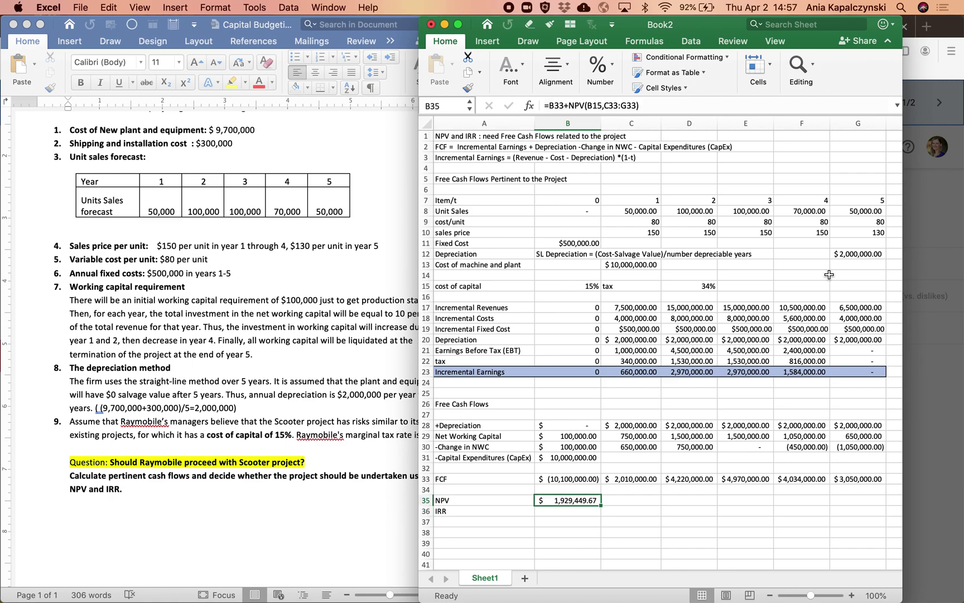
pyautogui.click(733, 108)
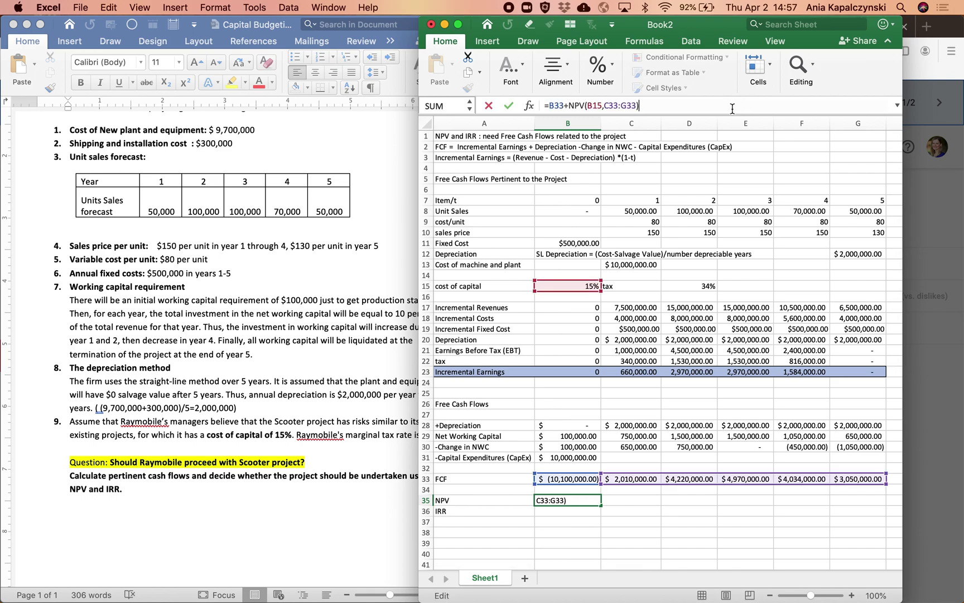
pyautogui.press('Return')
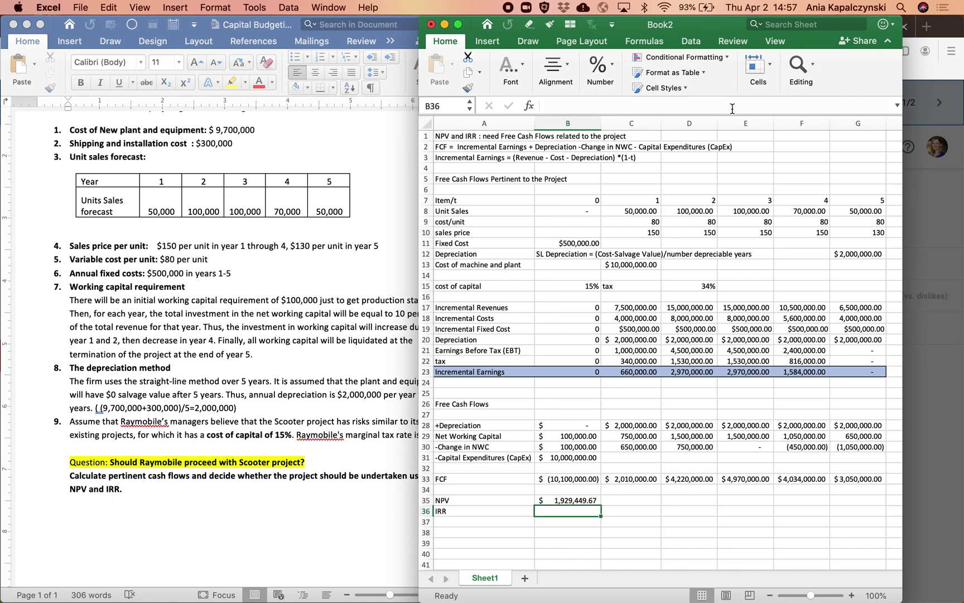
# Enter =IRR(B33:G33) in B36 to compute the project's IRR
pyautogui.write('=irr(')
pyautogui.press('Up')
pyautogui.press('Up')
pyautogui.press('Up')
pyautogui.hotkey('shift', 'Right')
pyautogui.hotkey('shift', 'Right')
pyautogui.hotkey('shift', 'Right')
pyautogui.hotkey('shift', 'Right')
pyautogui.hotkey('shift', 'Right')
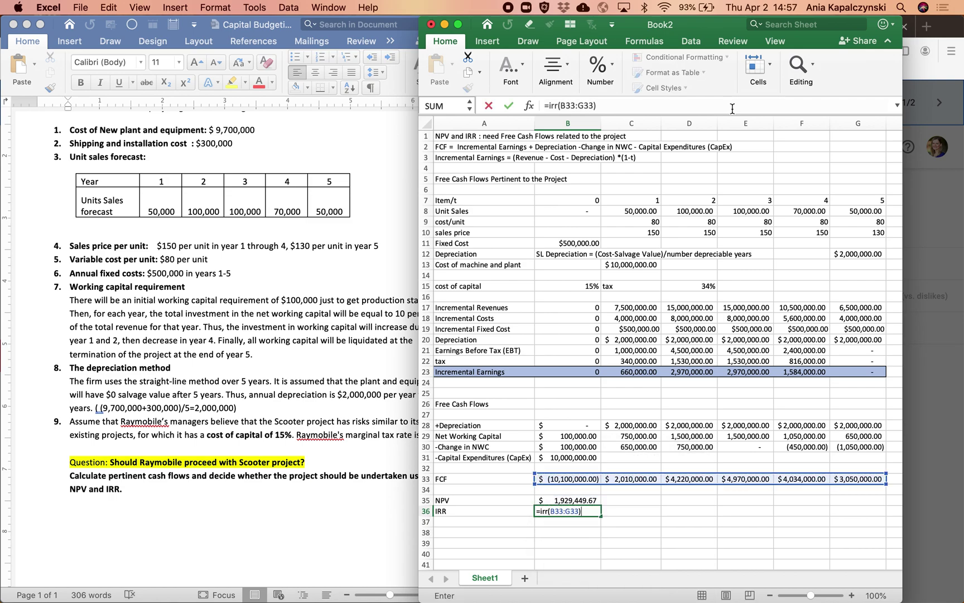
pyautogui.write(')')
pyautogui.press('Return')
pyautogui.press('Up')
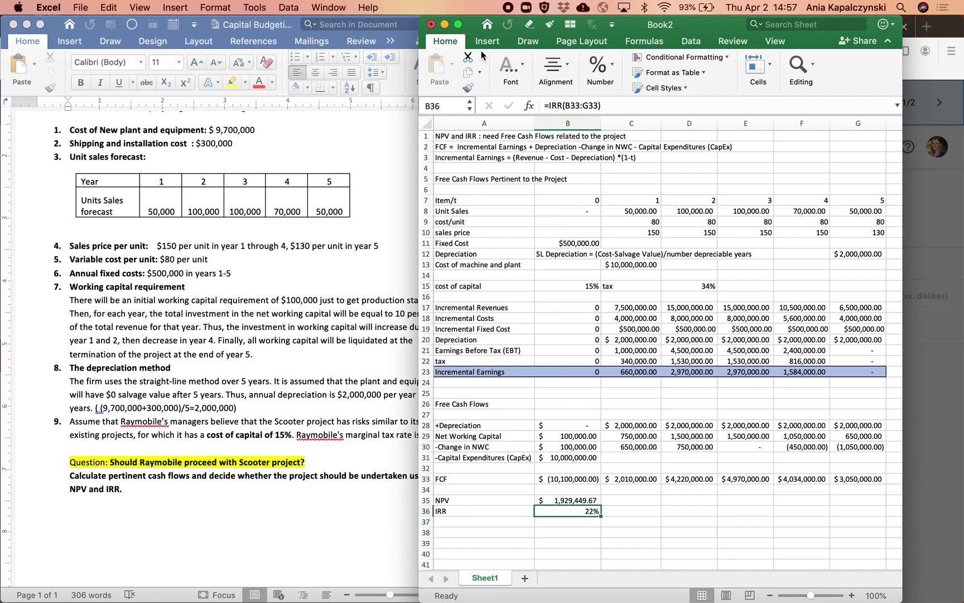
# Format the IRR cell with two decimals so it reads 22.30%
pyautogui.moveTo(372, 25); pyautogui.dragTo(371, 26)
pyautogui.click(682, 81)
pyautogui.click(697, 129)
pyautogui.click(697, 129)
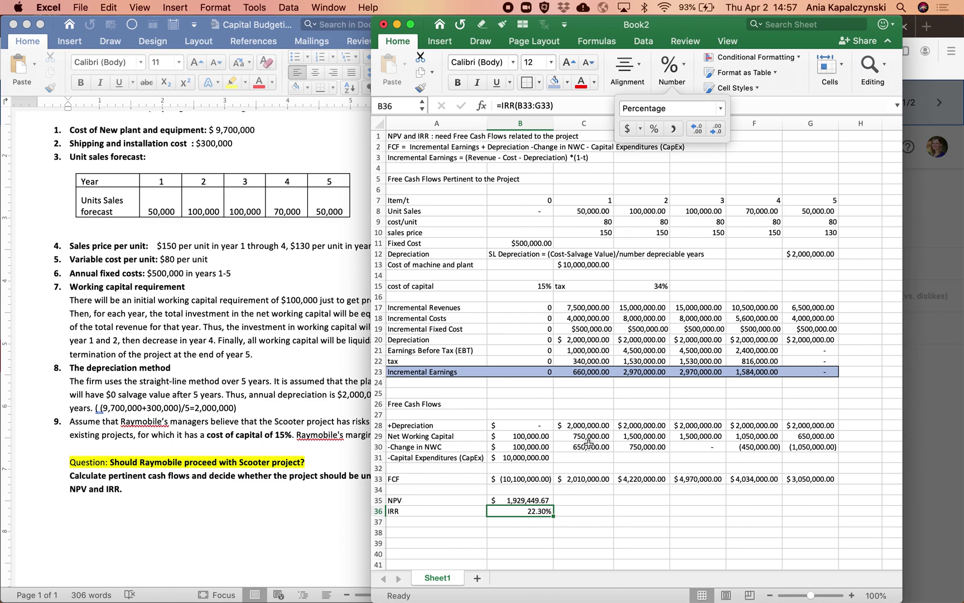
pyautogui.click(592, 458)
# Check the NPV and IRR formulas in B35 and B36
pyautogui.click(557, 502)
pyautogui.click(526, 503)
pyautogui.click(525, 523)
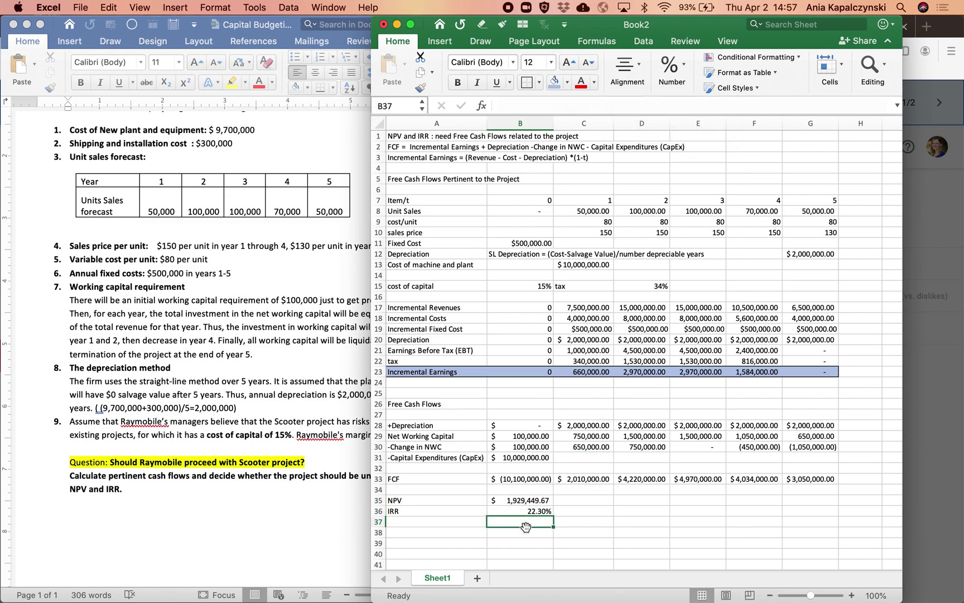
pyautogui.click(522, 501)
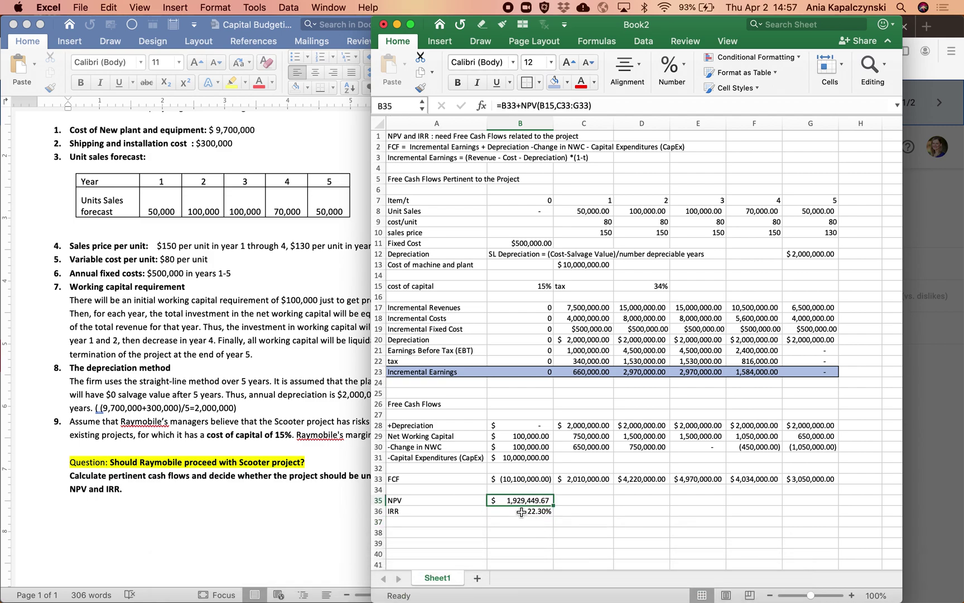
pyautogui.click(521, 512)
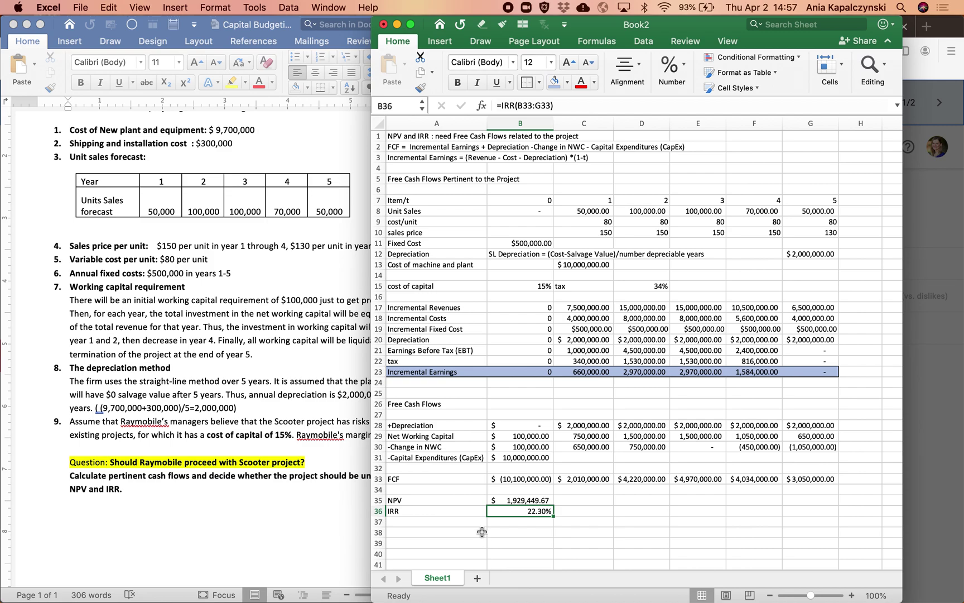